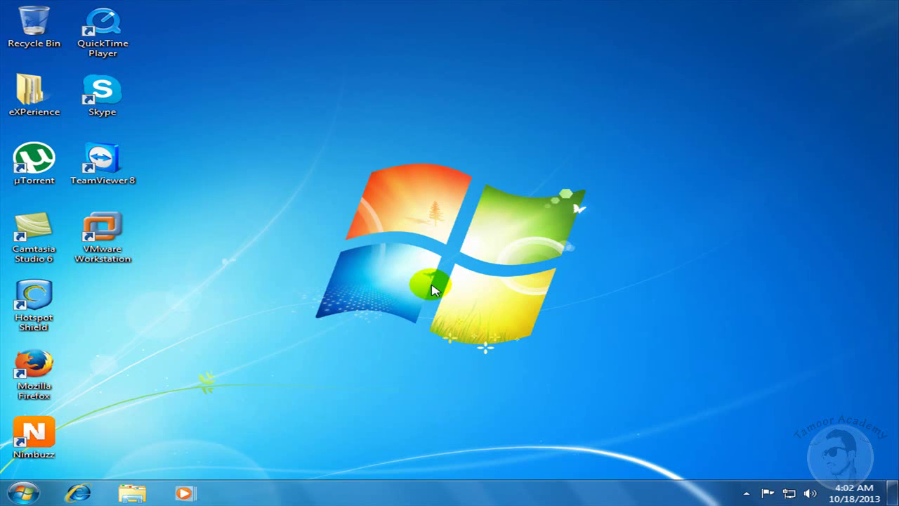
Step: Open Control Panel in a maximized window and go to the page for adding or removing user accounts
{"action": "left_click", "coordinate": [394, 281]}
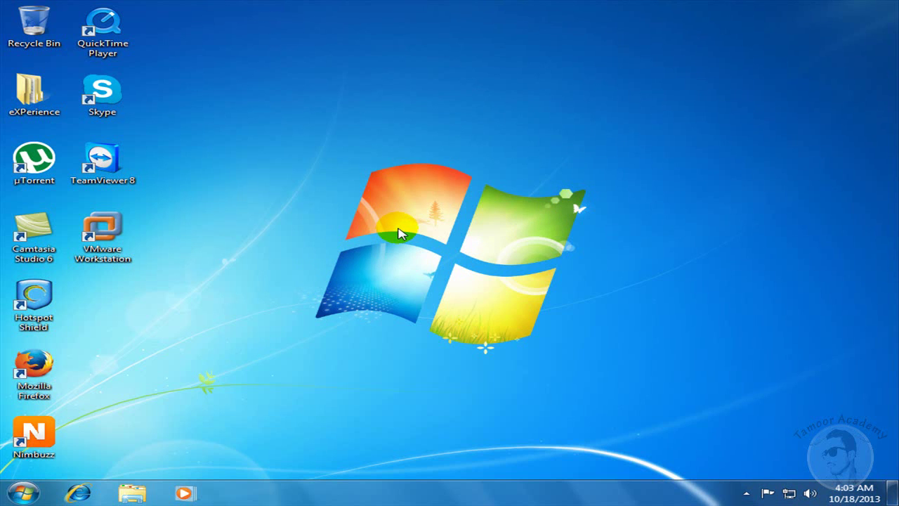
{"action": "left_click", "coordinate": [23, 491]}
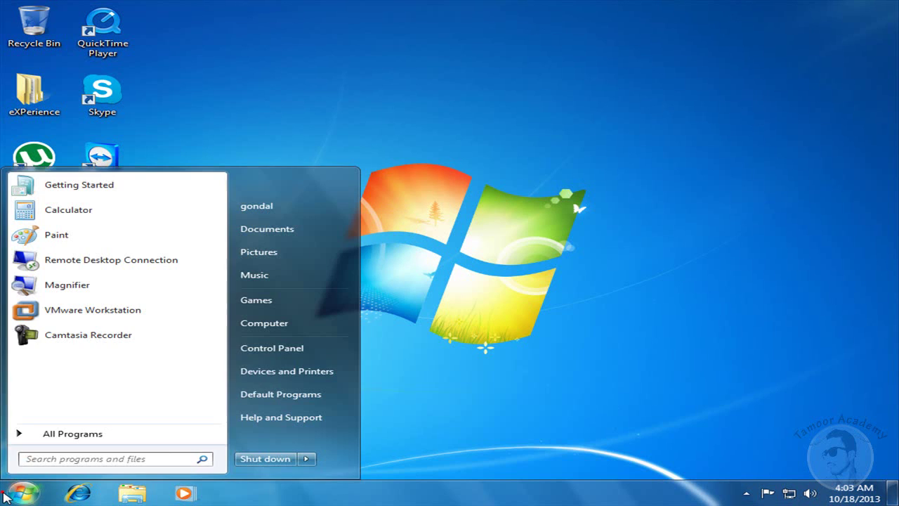
{"action": "left_click", "coordinate": [302, 350]}
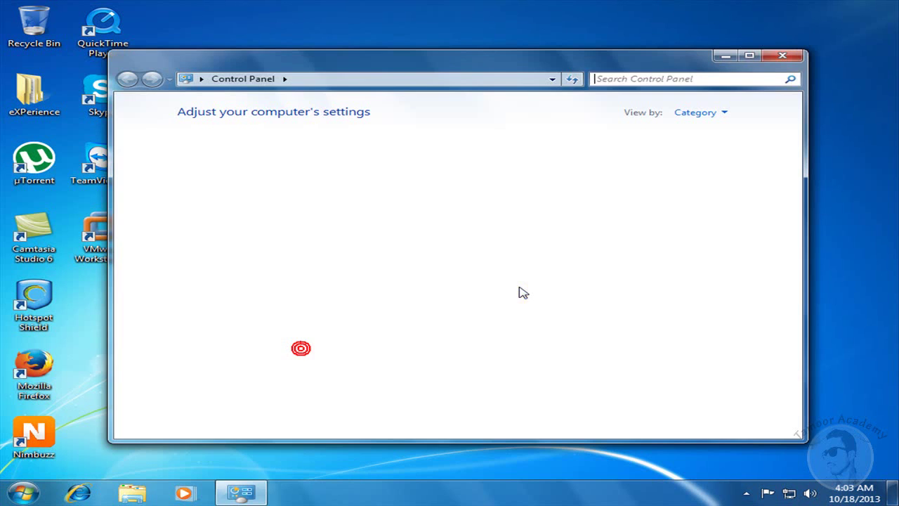
{"action": "left_click", "coordinate": [753, 57]}
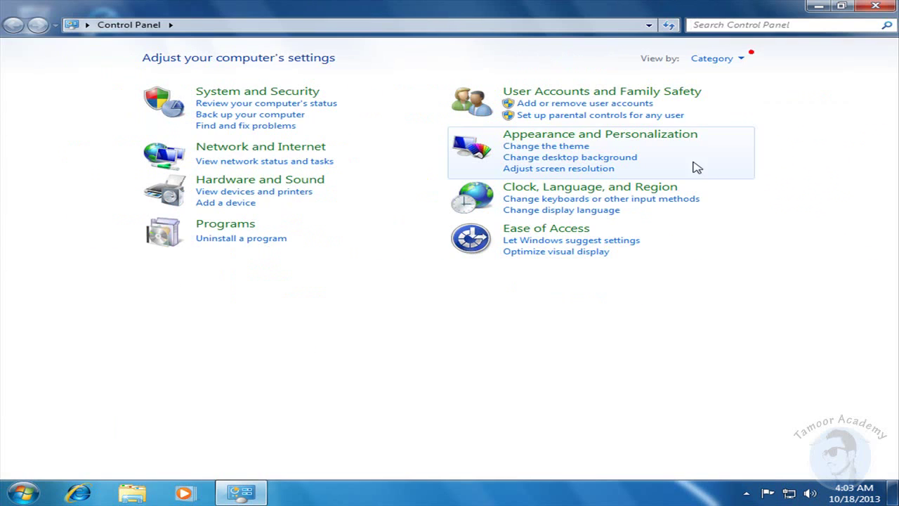
{"action": "left_click", "coordinate": [564, 105]}
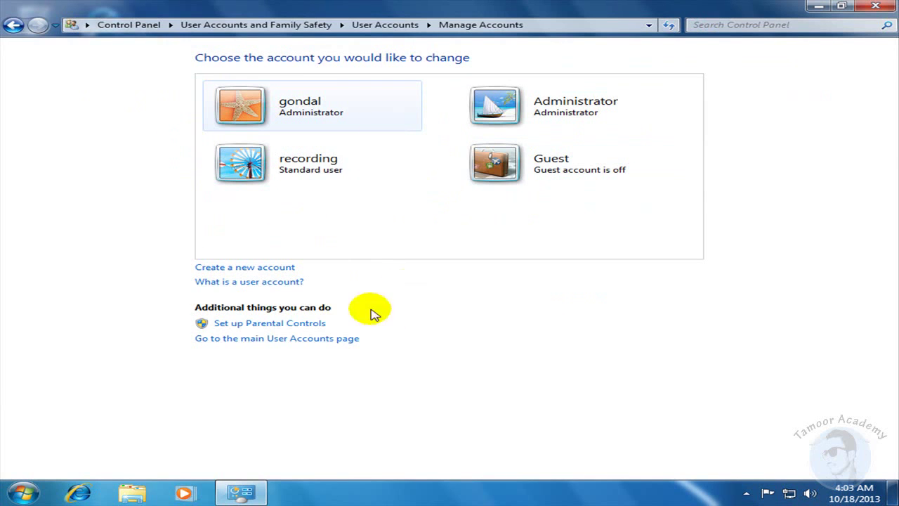
Step: Create a new standard user account named "g" and close the account management window
{"action": "left_click", "coordinate": [238, 271]}
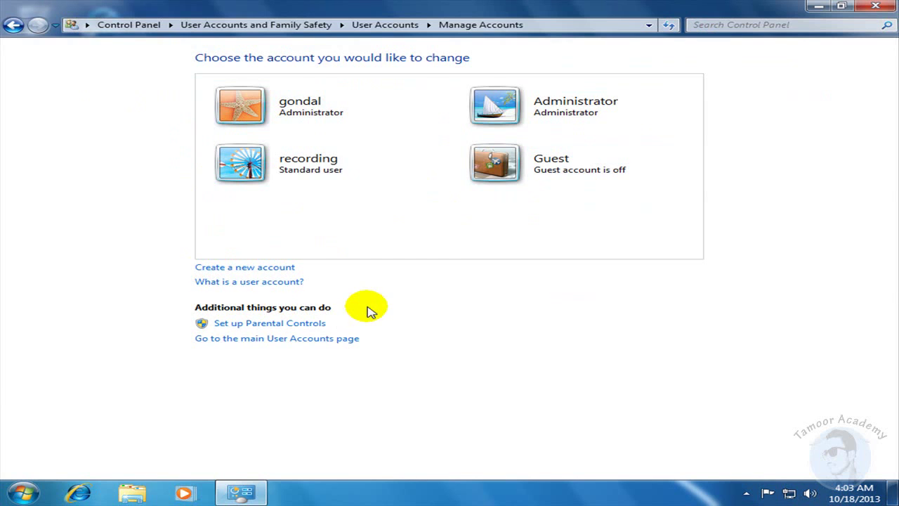
{"action": "left_click", "coordinate": [287, 85]}
{"action": "type", "text": "g"}
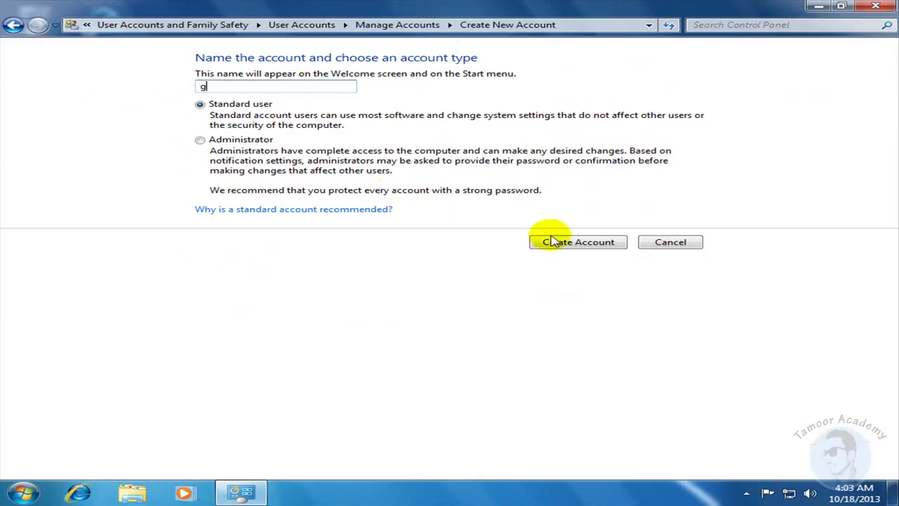
{"action": "left_click", "coordinate": [578, 242]}
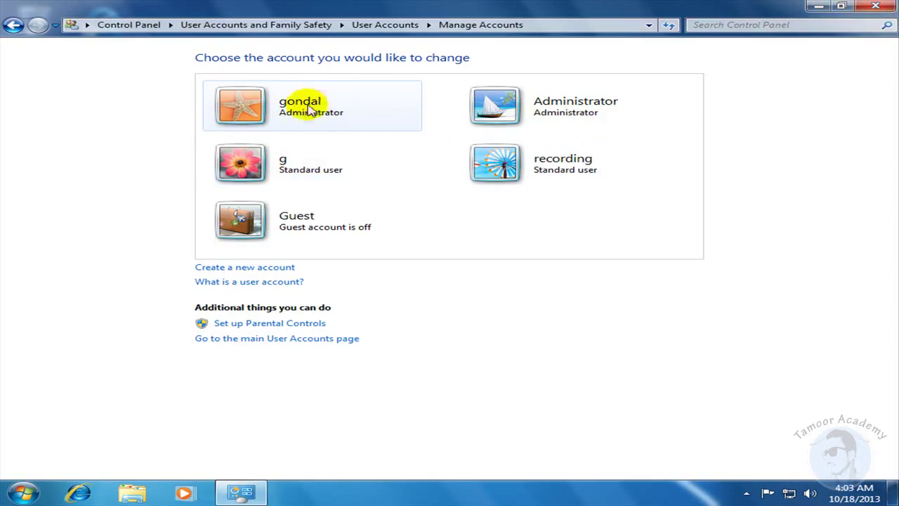
{"action": "left_click", "coordinate": [876, 7]}
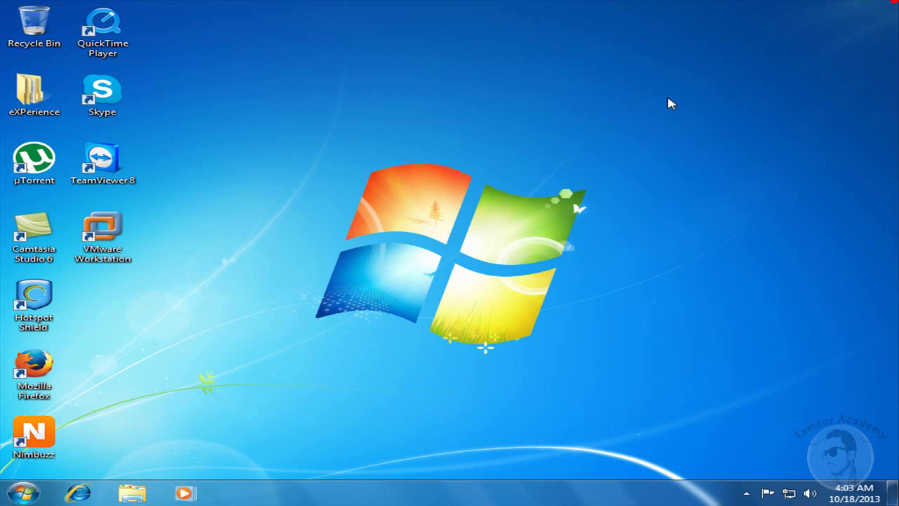
{"action": "left_click", "coordinate": [495, 169]}
{"action": "key", "text": "super"}
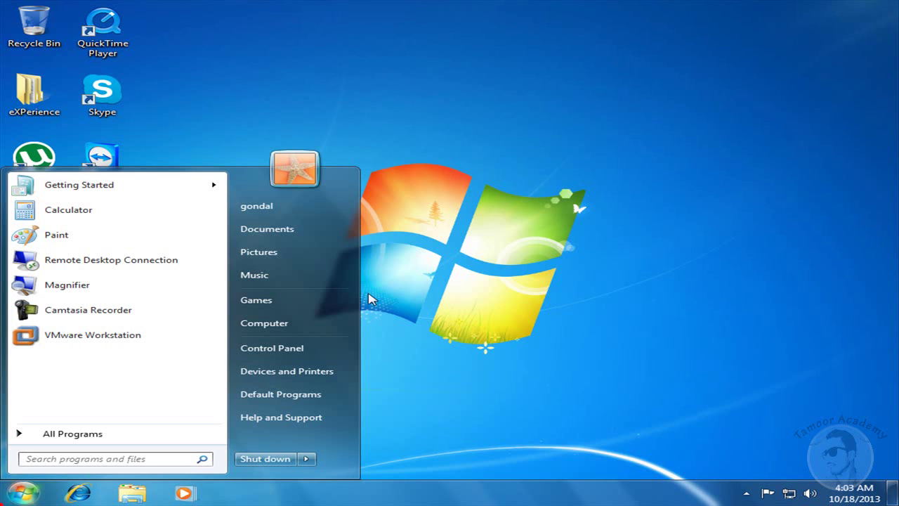
{"action": "left_click", "coordinate": [274, 348]}
{"action": "left_click_drag", "start_coordinate": [276, 349], "coordinate": [634, 282]}
{"action": "right_click", "coordinate": [639, 235]}
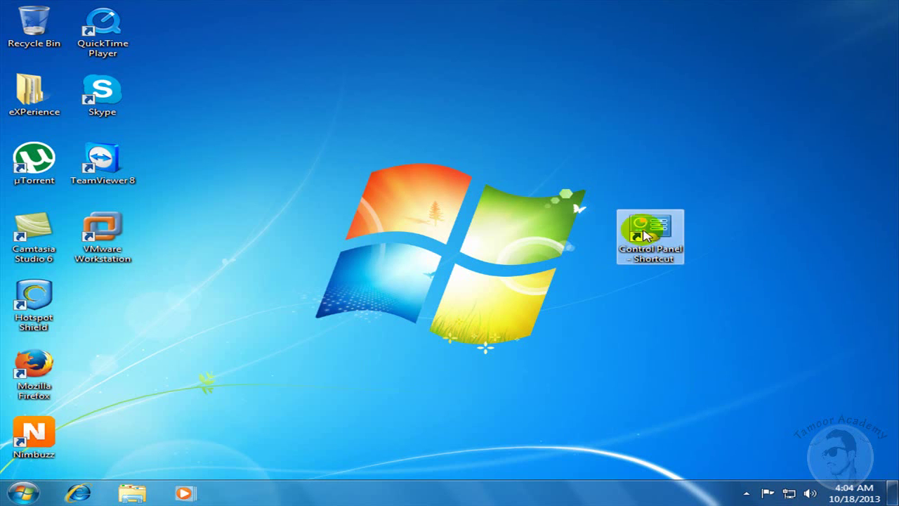
{"action": "left_click", "coordinate": [688, 391]}
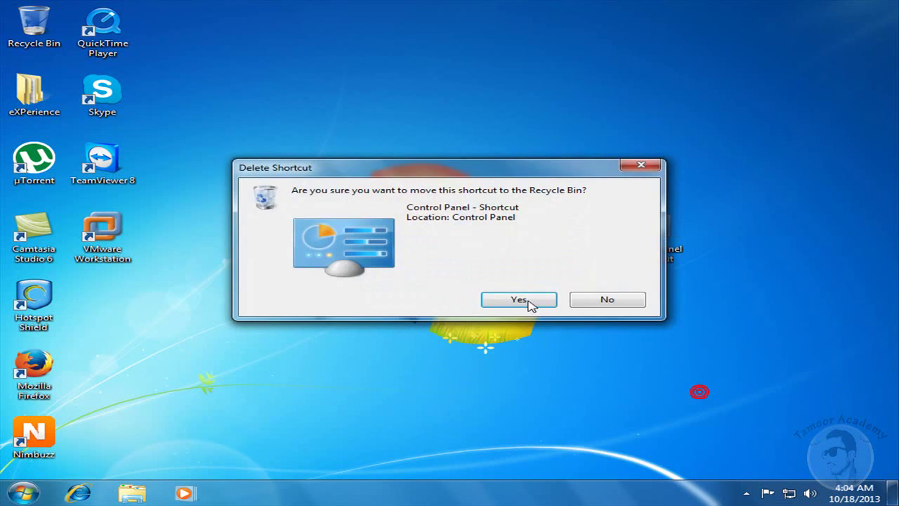
{"action": "left_click", "coordinate": [518, 300]}
Step: View the signed-in user's own account settings page, then close it
{"action": "left_click", "coordinate": [24, 493]}
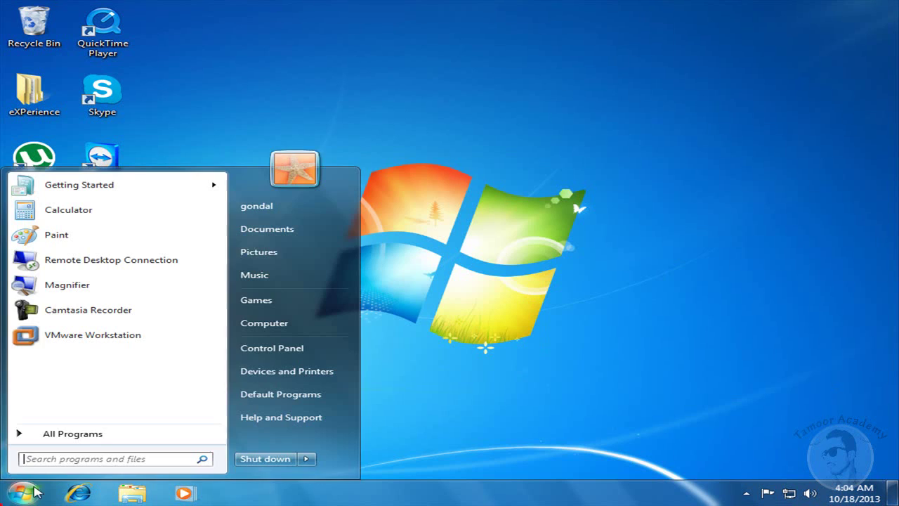
{"action": "left_click", "coordinate": [296, 167]}
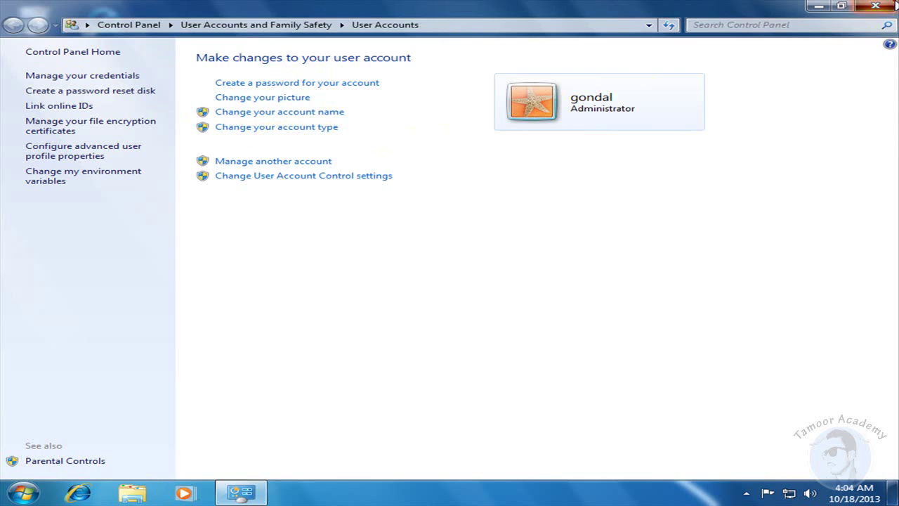
{"action": "left_click", "coordinate": [876, 5]}
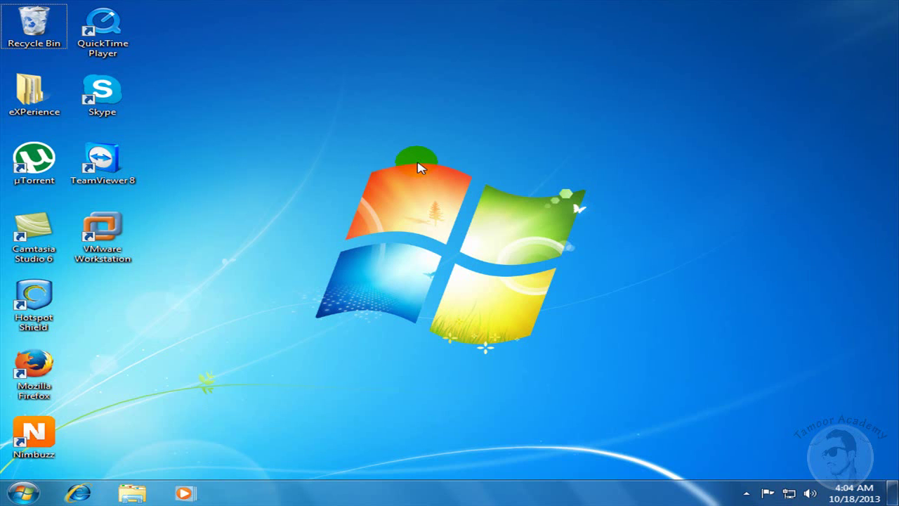
Step: Apply the Windows 7 Basic theme in the desktop personalization settings and check how the desktop looks
{"action": "right_click", "coordinate": [391, 75]}
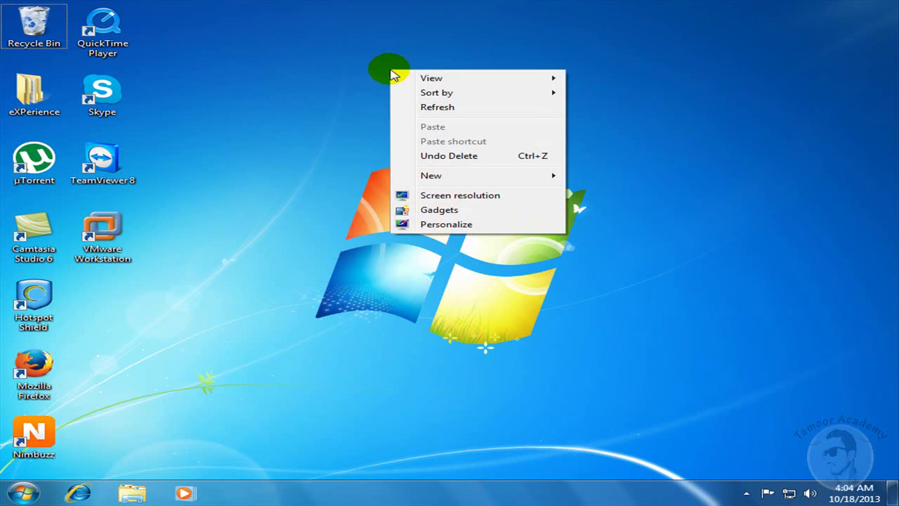
{"action": "left_click", "coordinate": [423, 224]}
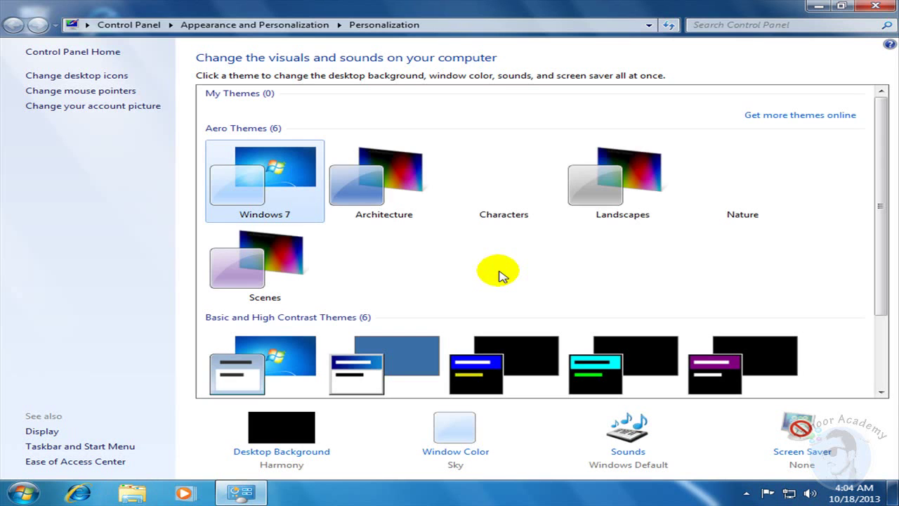
{"action": "left_click_drag", "start_coordinate": [882, 175], "coordinate": [387, 281]}
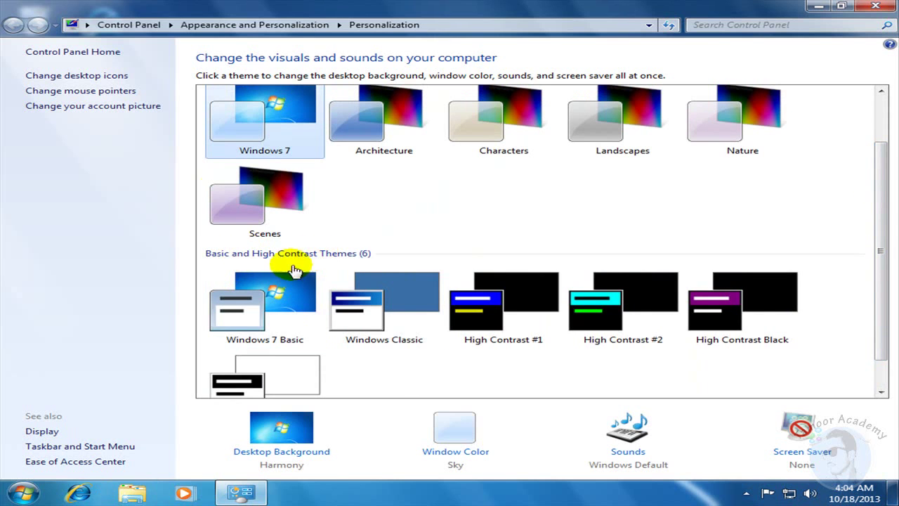
{"action": "left_click", "coordinate": [250, 303]}
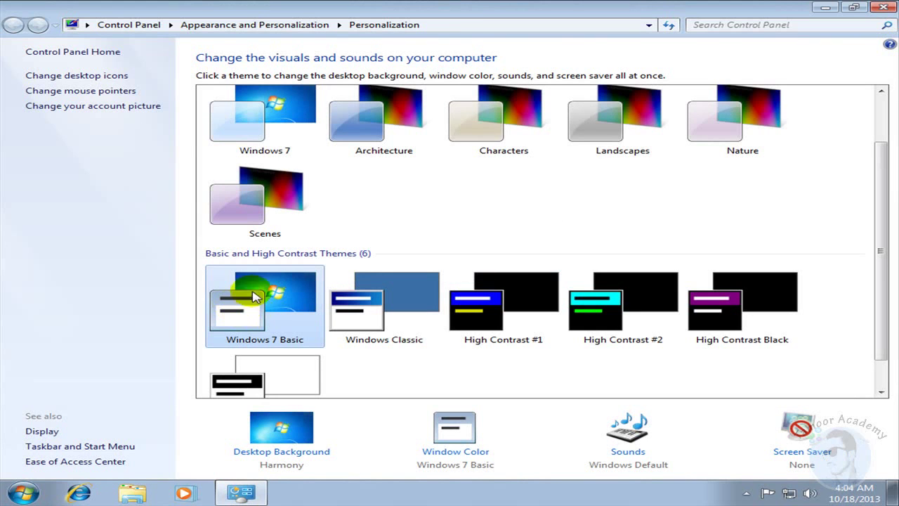
{"action": "left_click", "coordinate": [827, 8]}
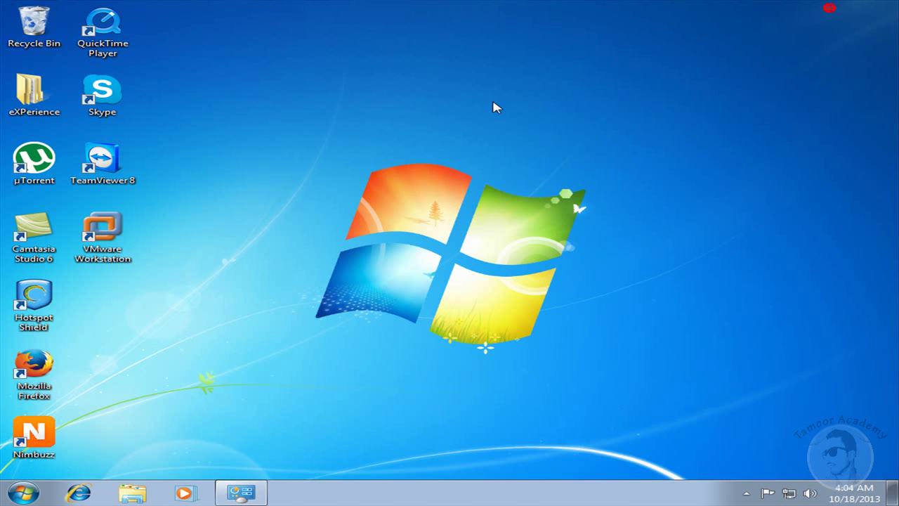
{"action": "left_click", "coordinate": [240, 492]}
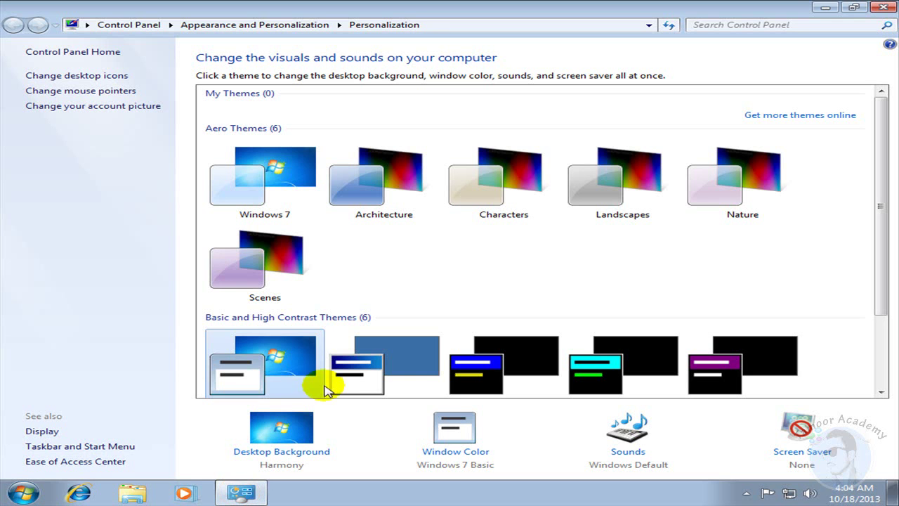
Step: Change the desktop background to the dark teal-blue solid color at the end of the first row and save it
{"action": "left_click", "coordinate": [283, 455]}
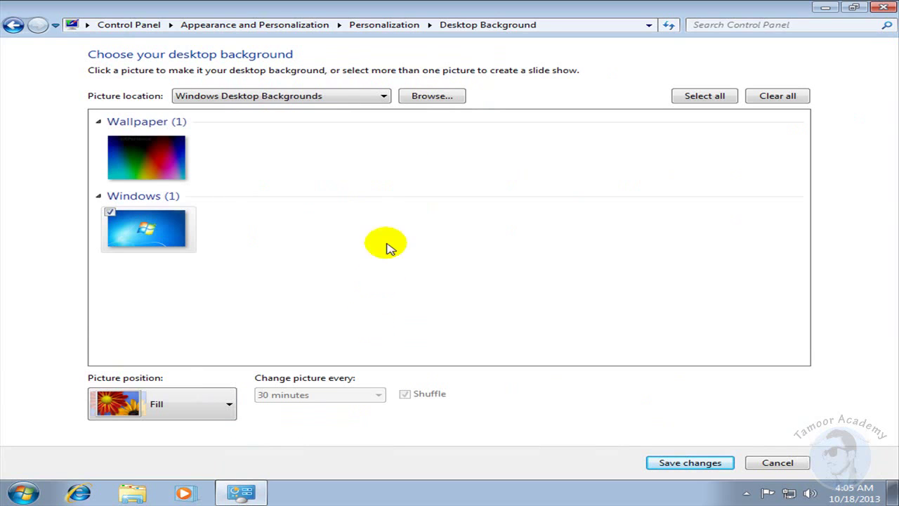
{"action": "left_click", "coordinate": [389, 98]}
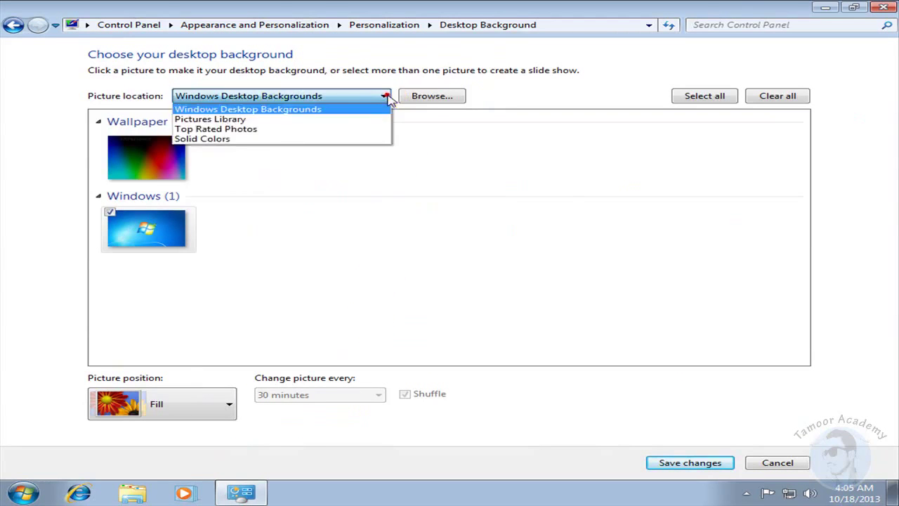
{"action": "left_click", "coordinate": [241, 140]}
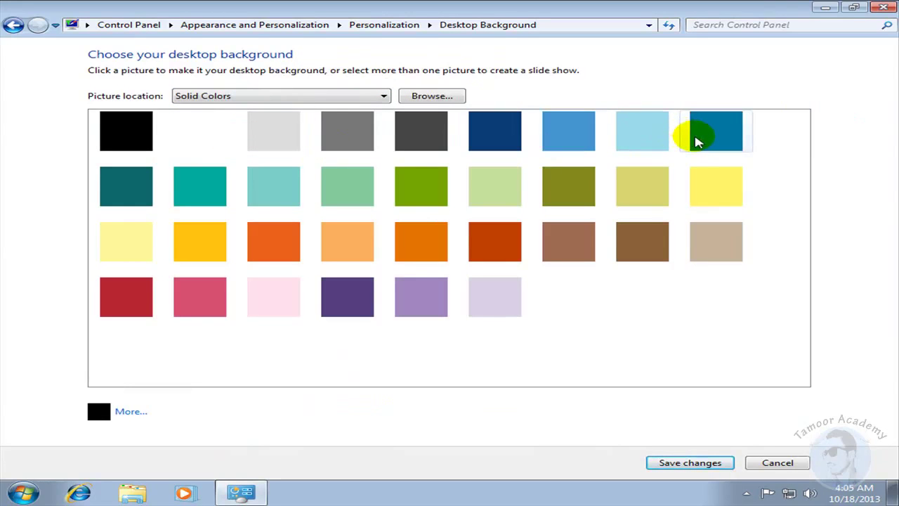
{"action": "left_click", "coordinate": [697, 143]}
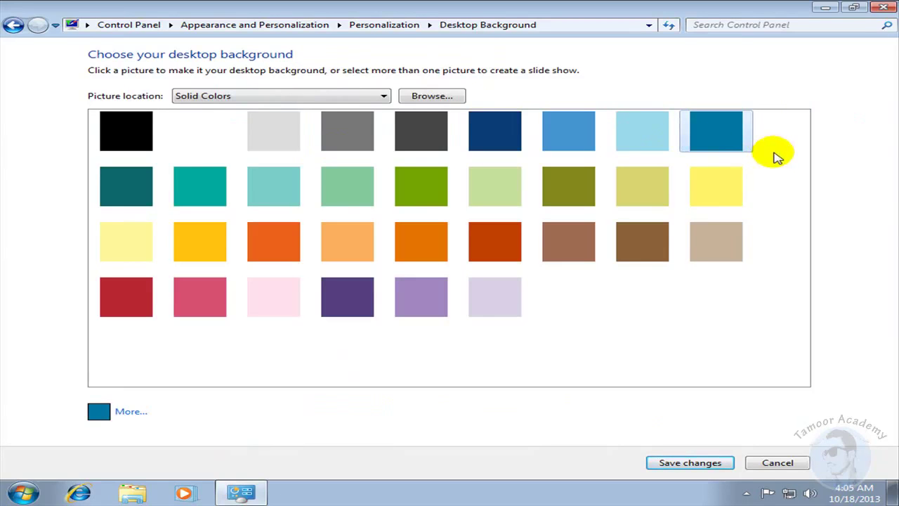
{"action": "left_click", "coordinate": [716, 139]}
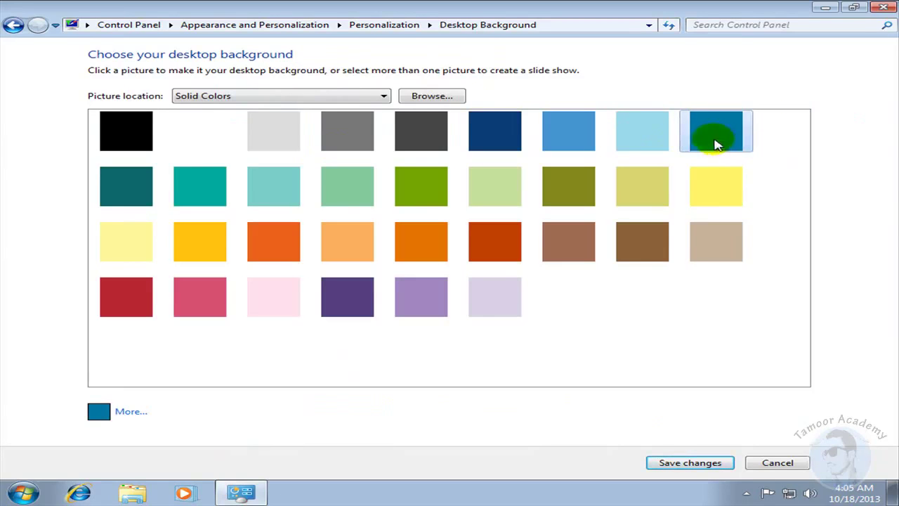
{"action": "left_click", "coordinate": [662, 466]}
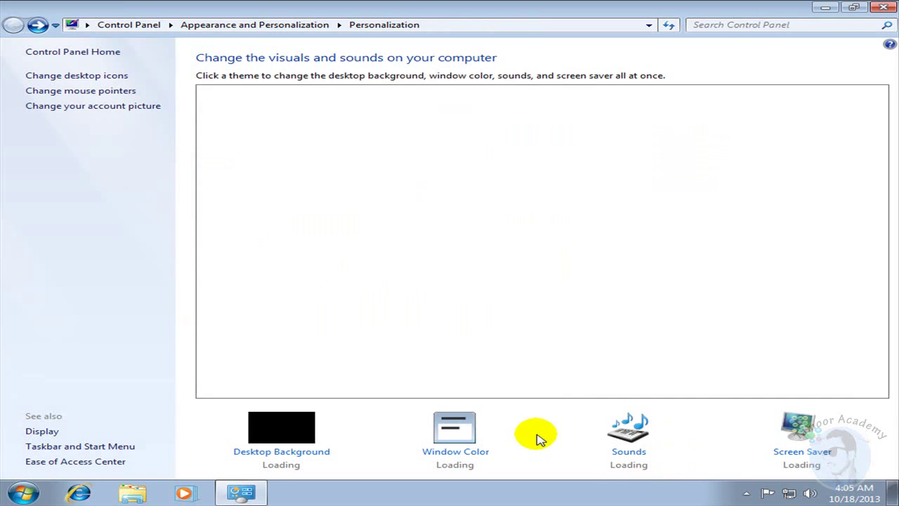
Step: Set the Windows sound scheme to No Sounds, apply it, and close the personalization settings
{"action": "left_click", "coordinate": [285, 153]}
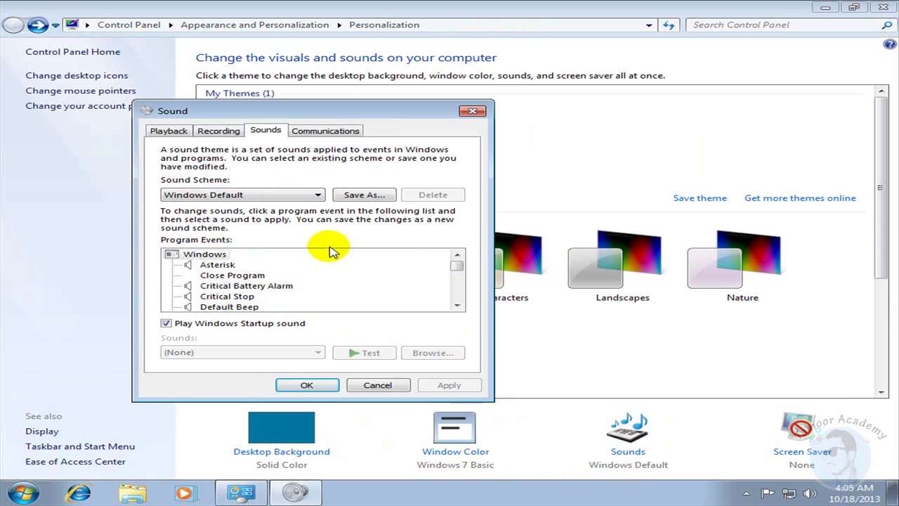
{"action": "left_click", "coordinate": [319, 196]}
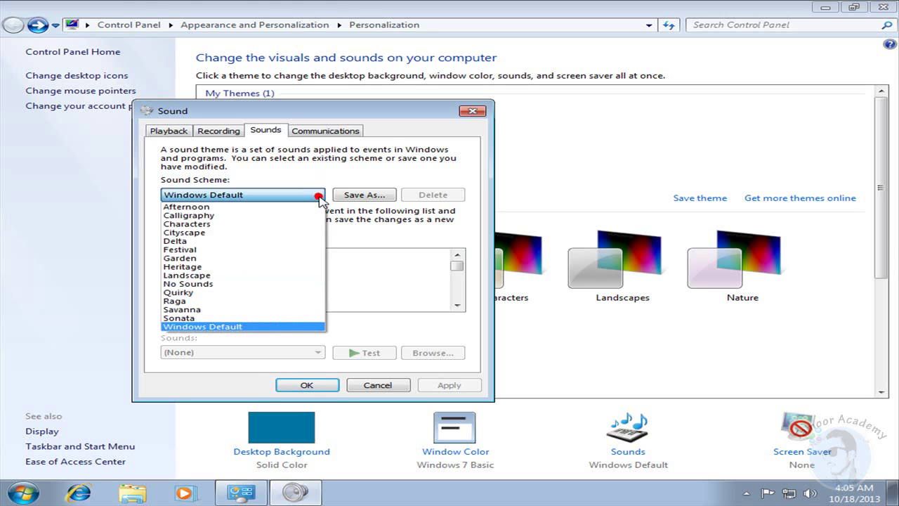
{"action": "left_click", "coordinate": [249, 285]}
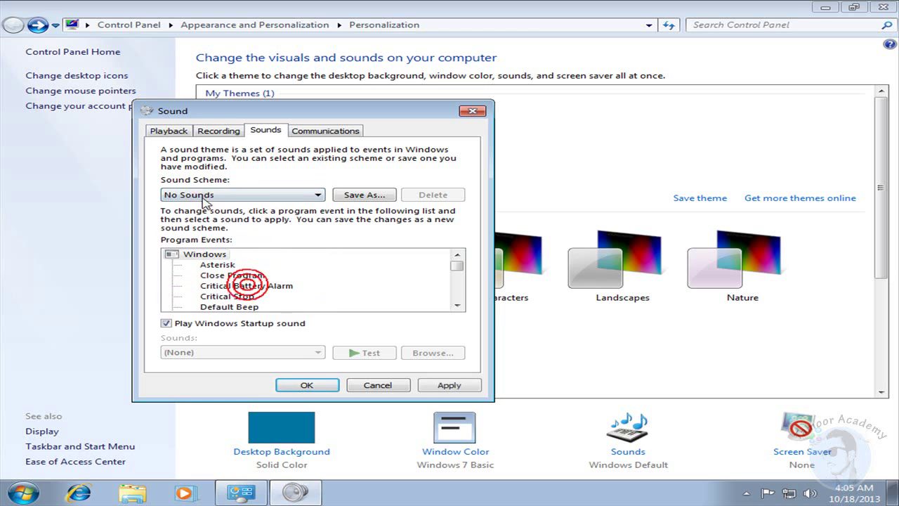
{"action": "left_click", "coordinate": [450, 387]}
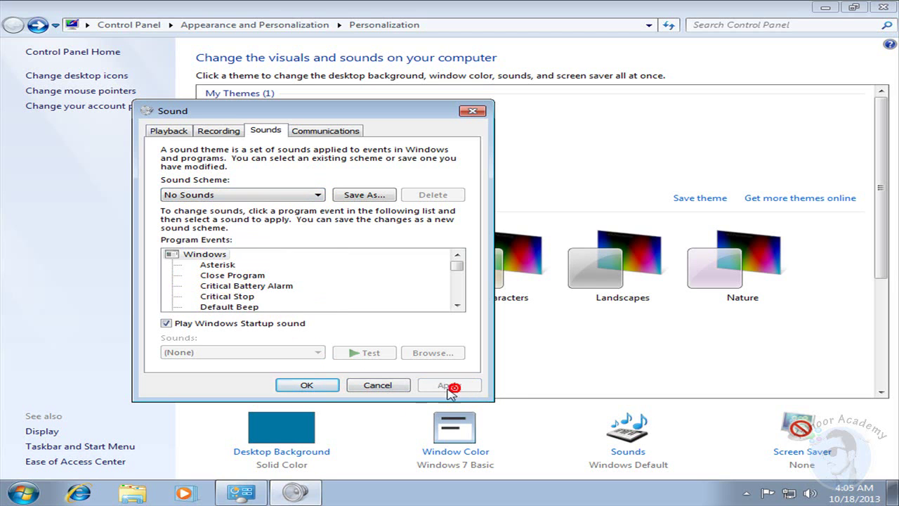
{"action": "left_click", "coordinate": [305, 386]}
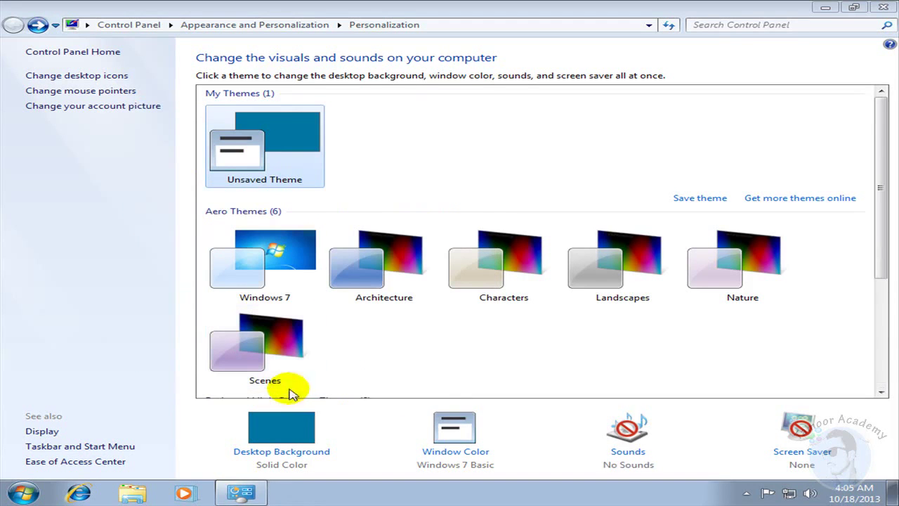
{"action": "left_click", "coordinate": [883, 9]}
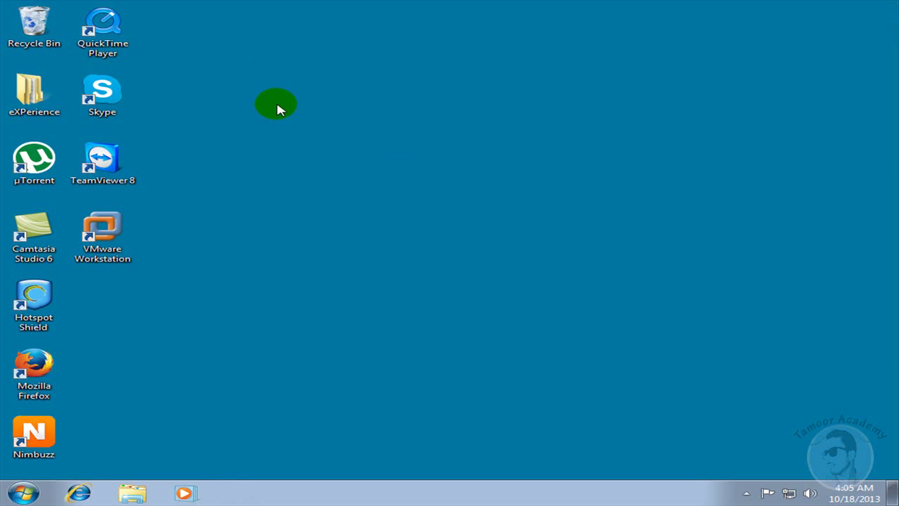
Step: Delete the QuickTime Player, Skype and TeamViewer 8 shortcuts from the desktop
{"action": "left_click_drag", "start_coordinate": [175, 28], "coordinate": [102, 176]}
{"action": "right_click", "coordinate": [106, 140]}
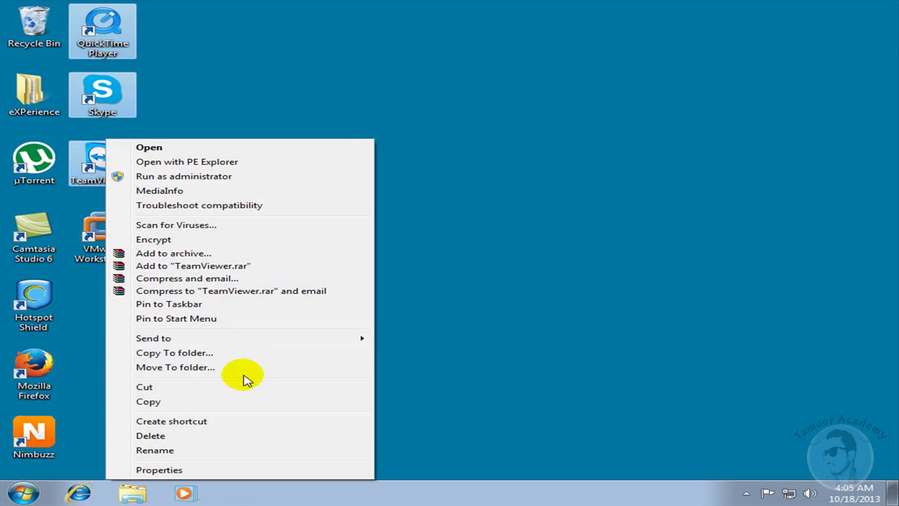
{"action": "left_click", "coordinate": [211, 436]}
{"action": "left_click", "coordinate": [520, 253]}
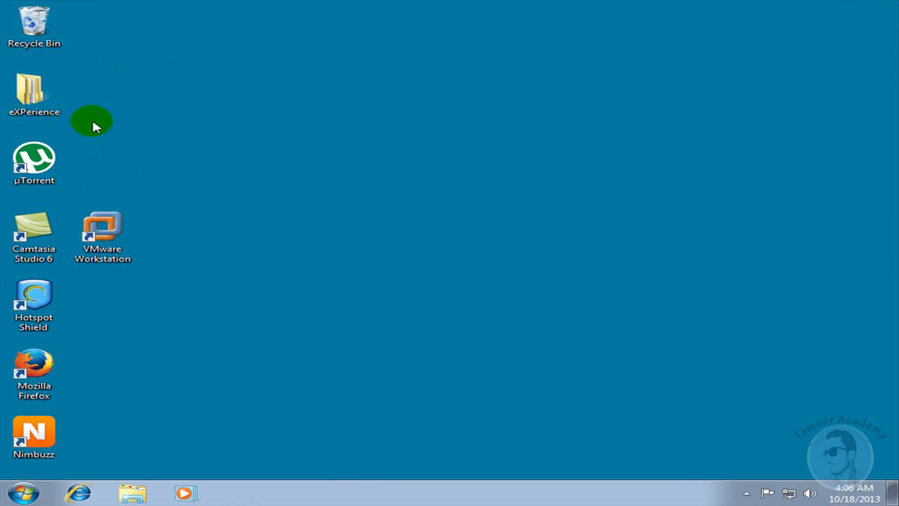
Step: Delete the Hotspot Shield, Mozilla Firefox and Nimbuzz shortcuts from the desktop
{"action": "left_click", "coordinate": [70, 145]}
{"action": "left_click_drag", "start_coordinate": [92, 436], "coordinate": [23, 298]}
{"action": "right_click", "coordinate": [23, 299]}
{"action": "left_click", "coordinate": [110, 433]}
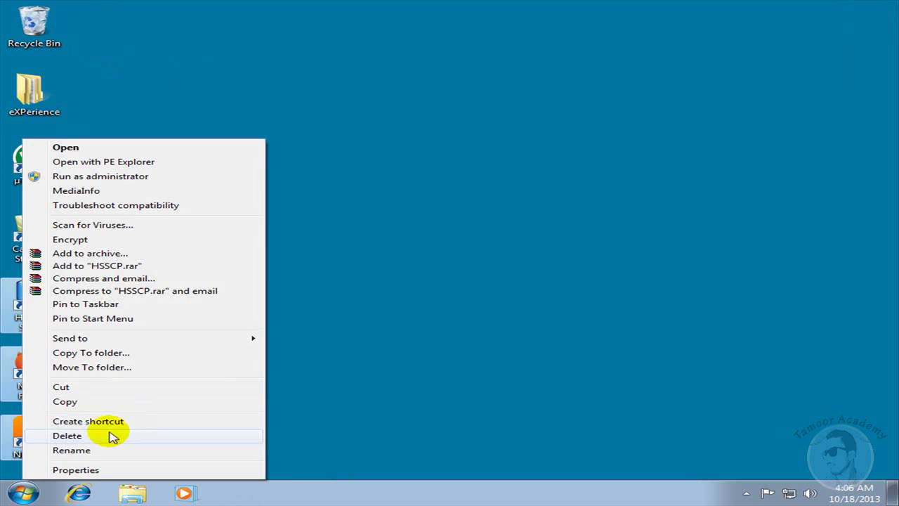
{"action": "left_click", "coordinate": [539, 266]}
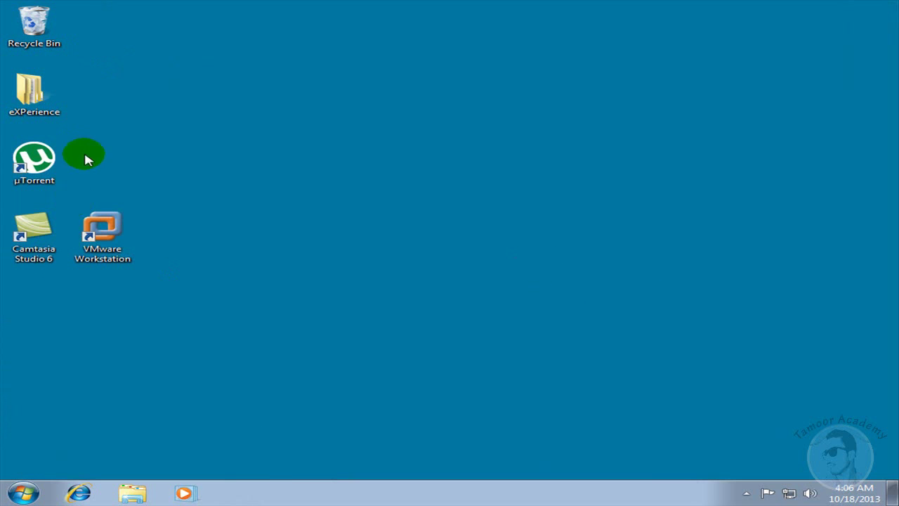
Step: Delete the µTorrent, Camtasia Studio 6 and VMware Workstation shortcuts and refresh the desktop
{"action": "left_click_drag", "start_coordinate": [90, 120], "coordinate": [21, 234]}
{"action": "right_click", "coordinate": [27, 236]}
{"action": "left_click", "coordinate": [150, 436]}
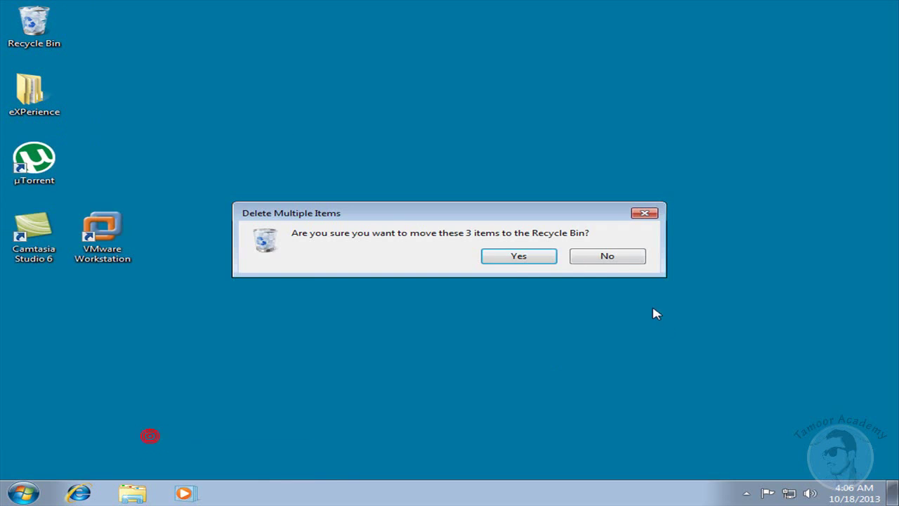
{"action": "left_click", "coordinate": [512, 257]}
{"action": "right_click", "coordinate": [245, 111]}
{"action": "left_click", "coordinate": [275, 142]}
Step: Try to delete the eXPerience folder from the desktop, retry once, then cancel and refresh the desktop
{"action": "right_click", "coordinate": [31, 94]}
{"action": "left_click", "coordinate": [131, 414]}
{"action": "left_click", "coordinate": [517, 293]}
{"action": "left_click", "coordinate": [547, 309]}
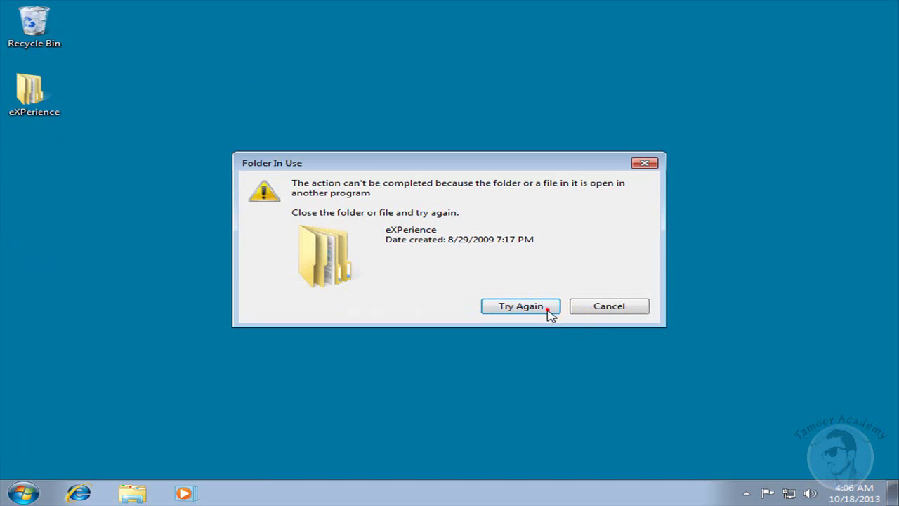
{"action": "left_click", "coordinate": [626, 309]}
{"action": "right_click", "coordinate": [253, 155]}
{"action": "left_click", "coordinate": [286, 194]}
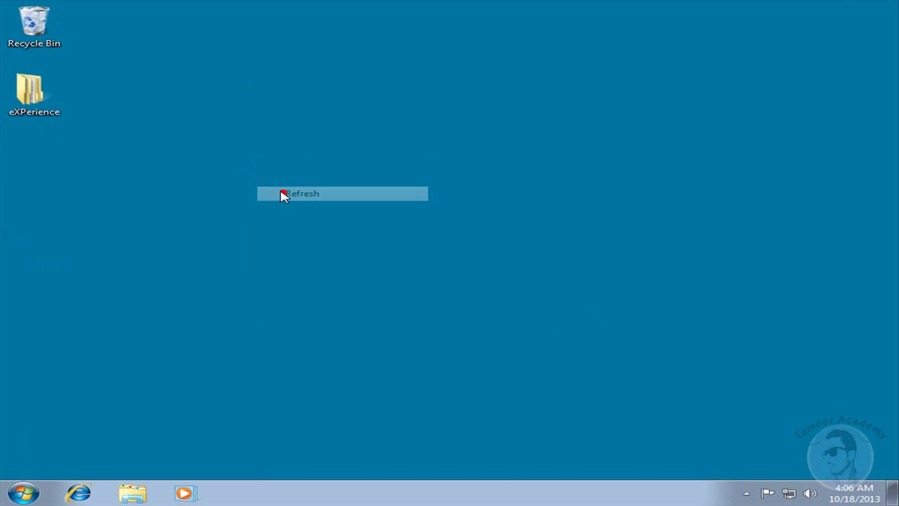
Step: Empty the Recycle Bin and confirm the permanent deletion
{"action": "right_click", "coordinate": [28, 15]}
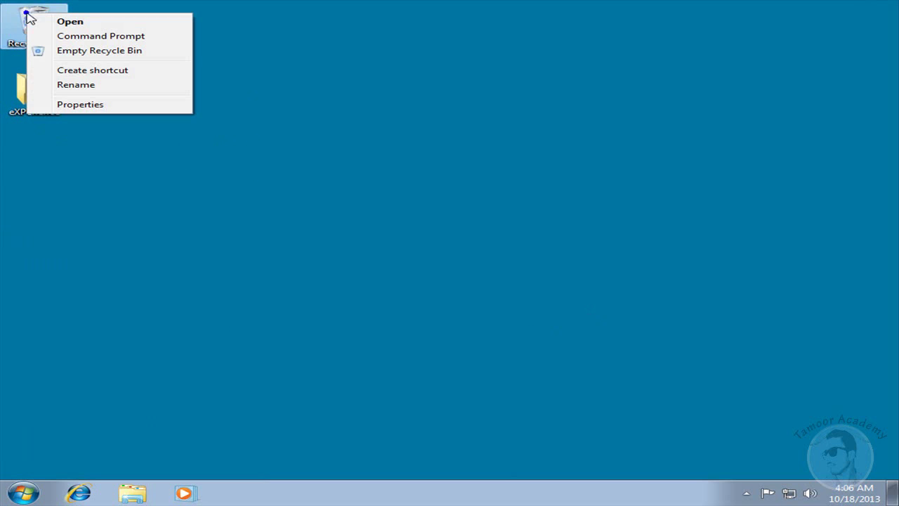
{"action": "left_click", "coordinate": [56, 52]}
{"action": "left_click", "coordinate": [518, 254]}
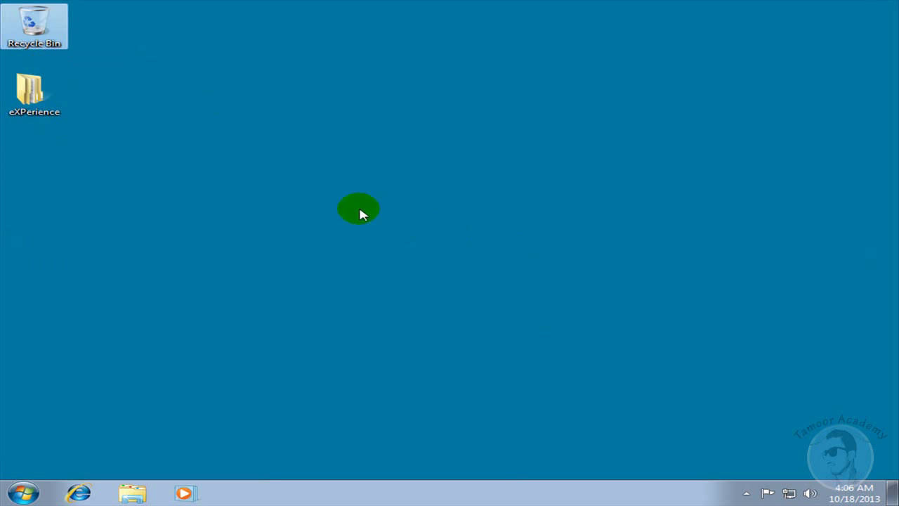
Step: Open the desktop icon settings, switch the Computer icon on and back off, and accept the settings
{"action": "right_click", "coordinate": [311, 171]}
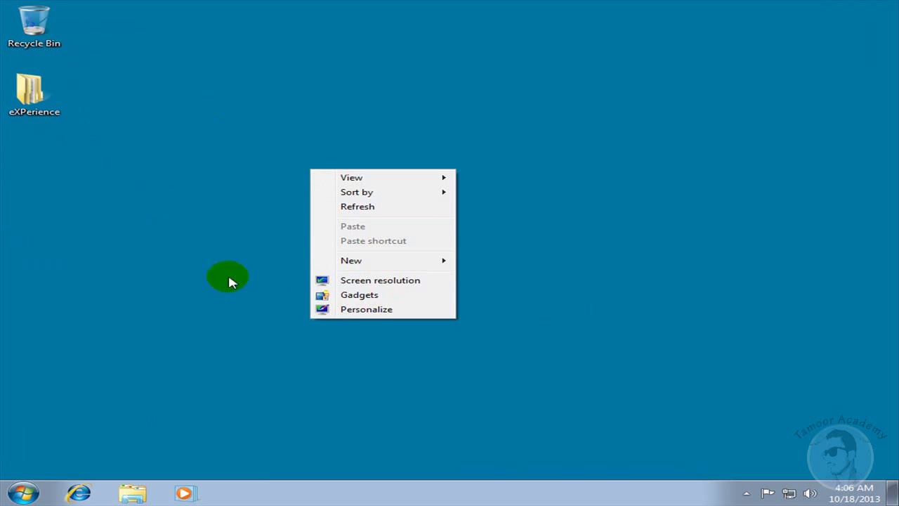
{"action": "left_click", "coordinate": [323, 310]}
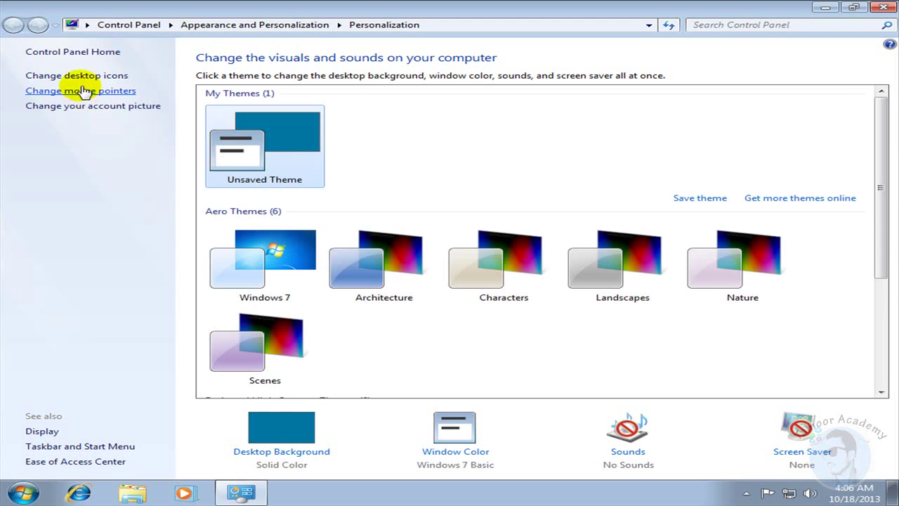
{"action": "left_click", "coordinate": [81, 76]}
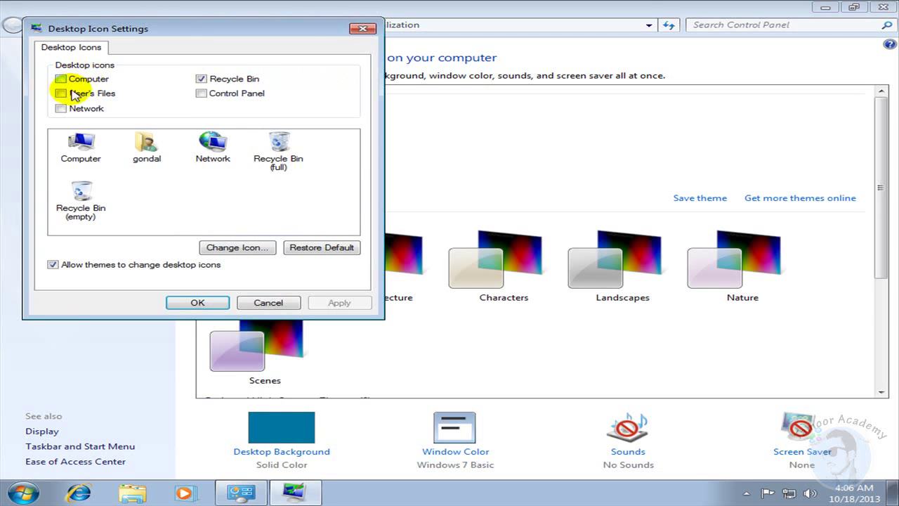
{"action": "left_click", "coordinate": [83, 82]}
{"action": "left_click", "coordinate": [83, 80]}
{"action": "left_click", "coordinate": [211, 303]}
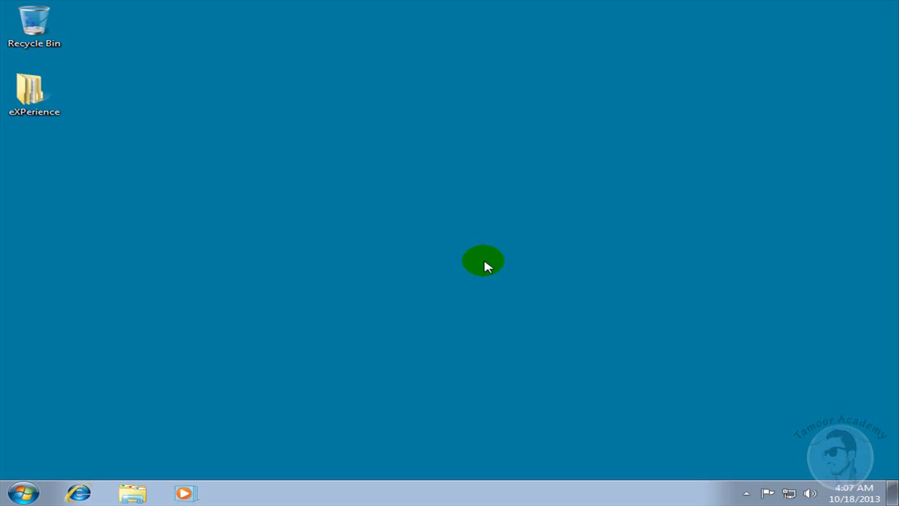
Step: Unpin Windows Media Player, Windows Explorer and Internet Explorer from the taskbar
{"action": "right_click", "coordinate": [187, 494]}
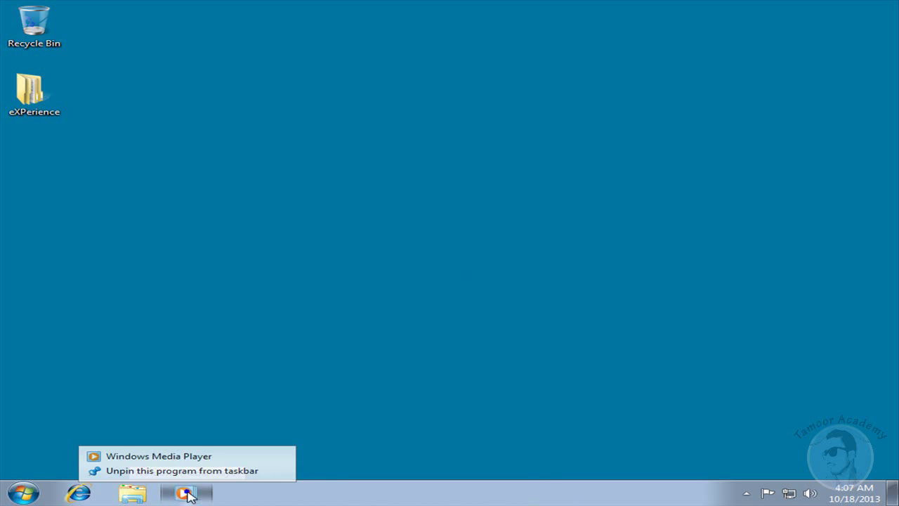
{"action": "left_click", "coordinate": [174, 469]}
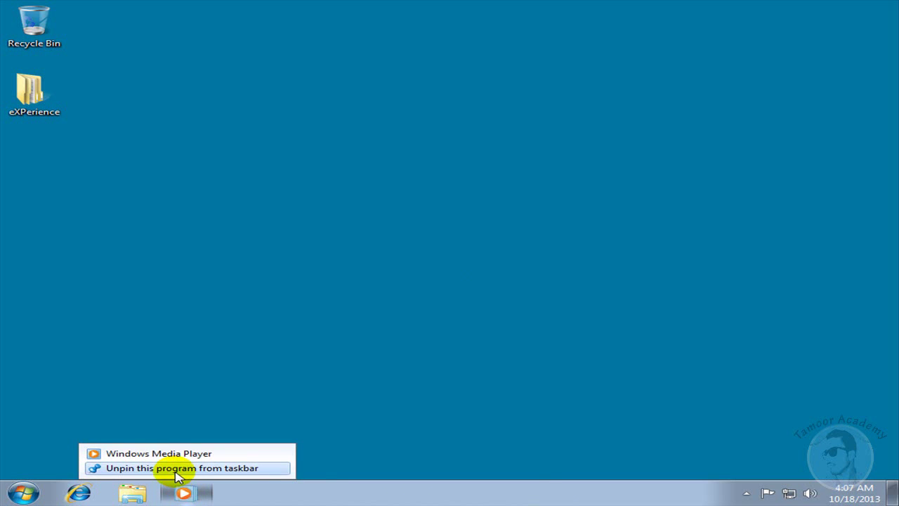
{"action": "right_click", "coordinate": [131, 491]}
{"action": "left_click", "coordinate": [130, 466]}
{"action": "right_click", "coordinate": [78, 492]}
{"action": "left_click", "coordinate": [84, 468]}
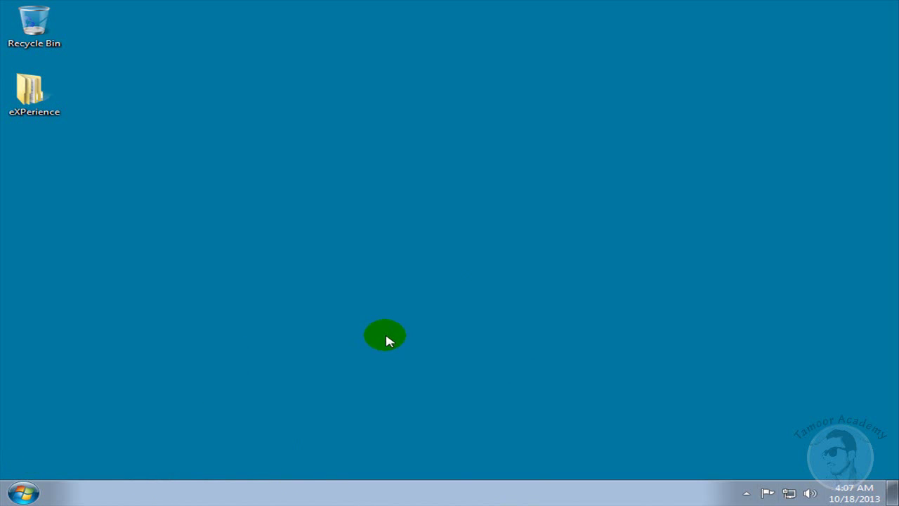
Step: Open the taskbar properties and turn on auto-hiding of the taskbar
{"action": "right_click", "coordinate": [304, 493]}
{"action": "left_click", "coordinate": [335, 485]}
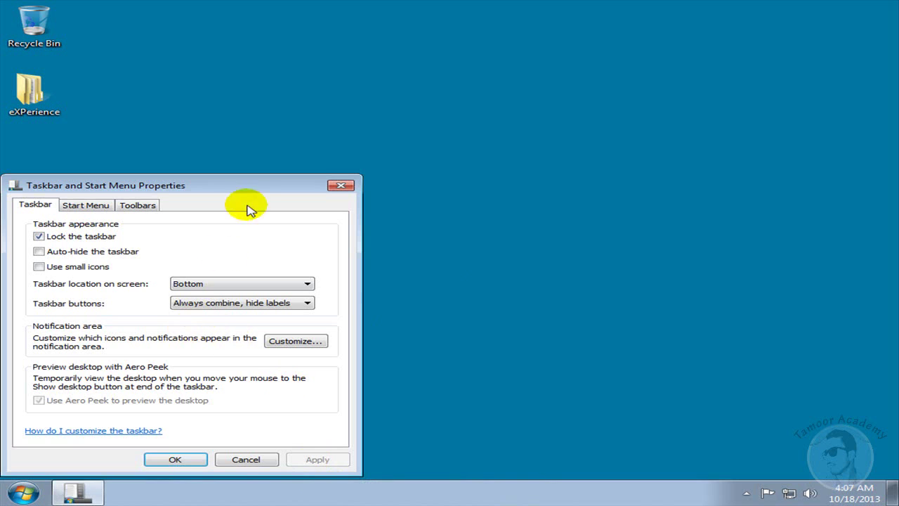
{"action": "left_click_drag", "start_coordinate": [243, 191], "coordinate": [377, 125]}
{"action": "left_click", "coordinate": [183, 188]}
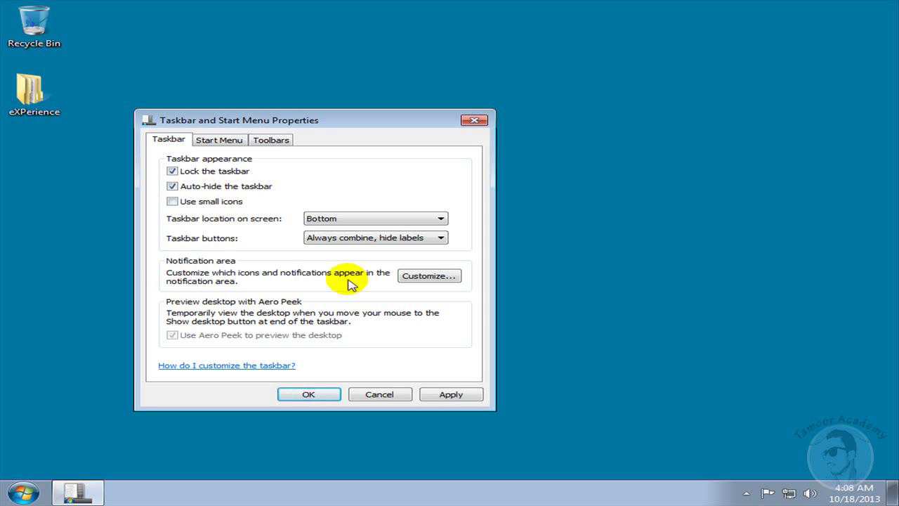
Step: Customize the notification area, setting Action Center, Network and Volume to Hide icon and notifications
{"action": "left_click", "coordinate": [428, 279]}
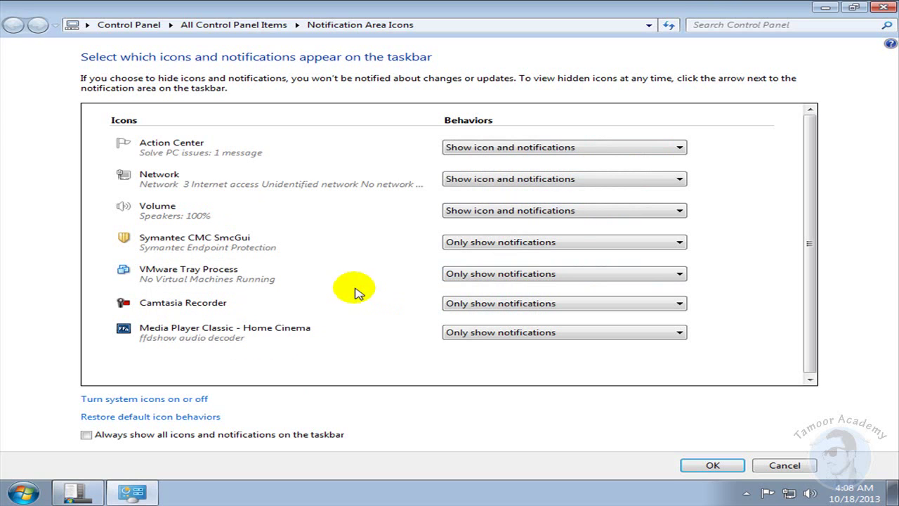
{"action": "left_click", "coordinate": [679, 147]}
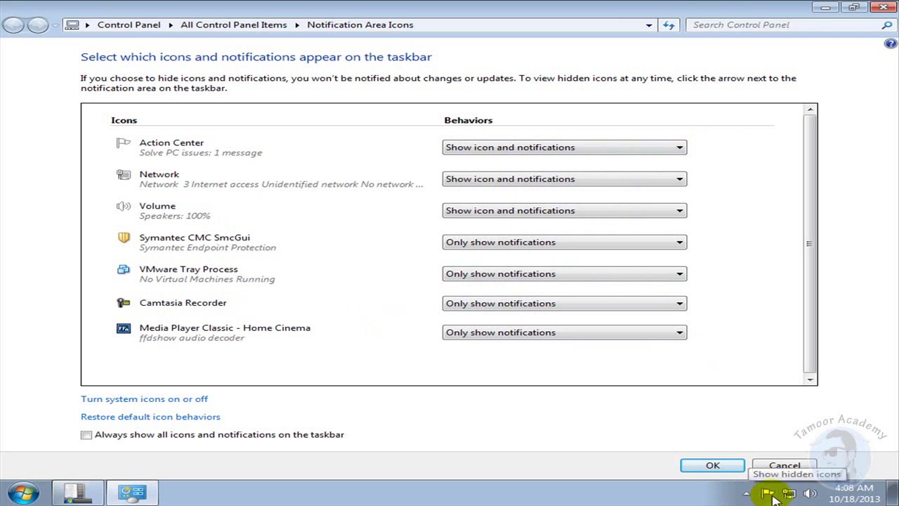
{"action": "left_click", "coordinate": [679, 148]}
{"action": "left_click", "coordinate": [612, 168]}
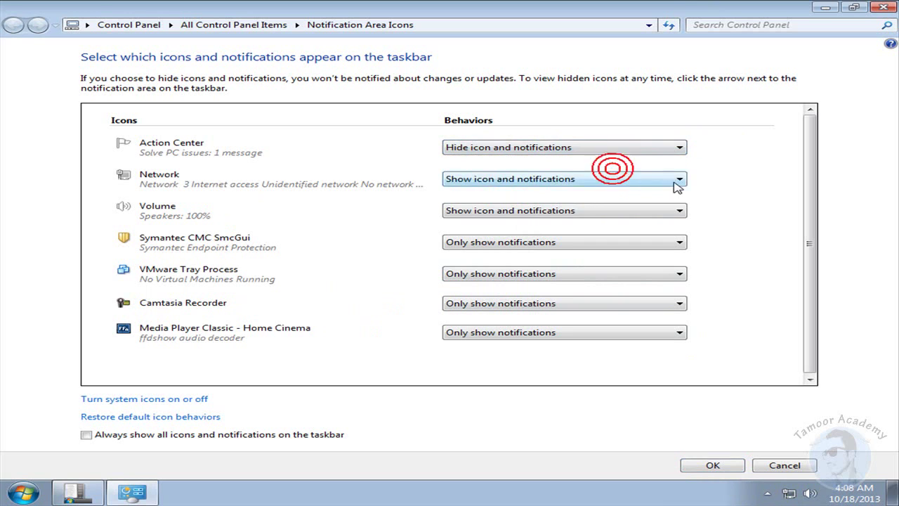
{"action": "left_click", "coordinate": [671, 184]}
{"action": "left_click", "coordinate": [599, 199]}
{"action": "left_click", "coordinate": [668, 211]}
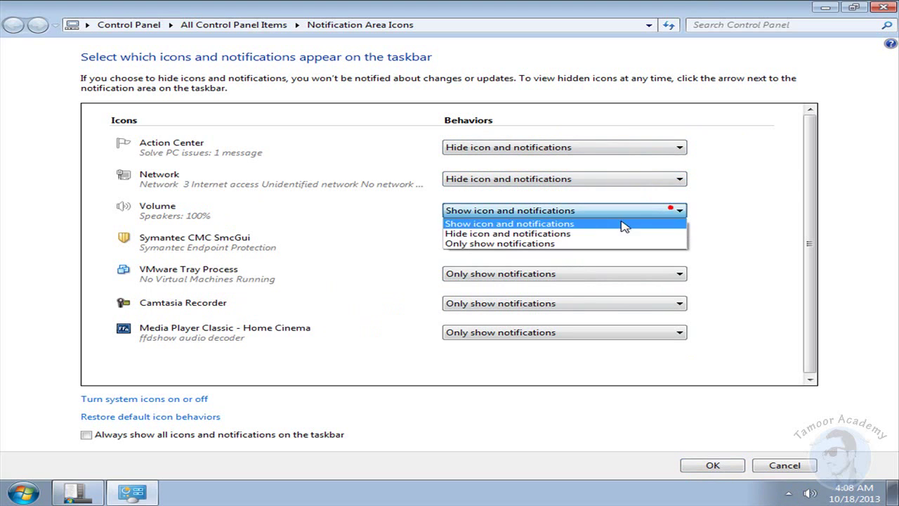
{"action": "left_click", "coordinate": [582, 233]}
Step: Set Symantec CMC SmcGui, VMware Tray Process, Camtasia Recorder and Media Player Classic to Hide icon and notifications and save the notification area settings
{"action": "left_click", "coordinate": [668, 242]}
{"action": "left_click", "coordinate": [572, 265]}
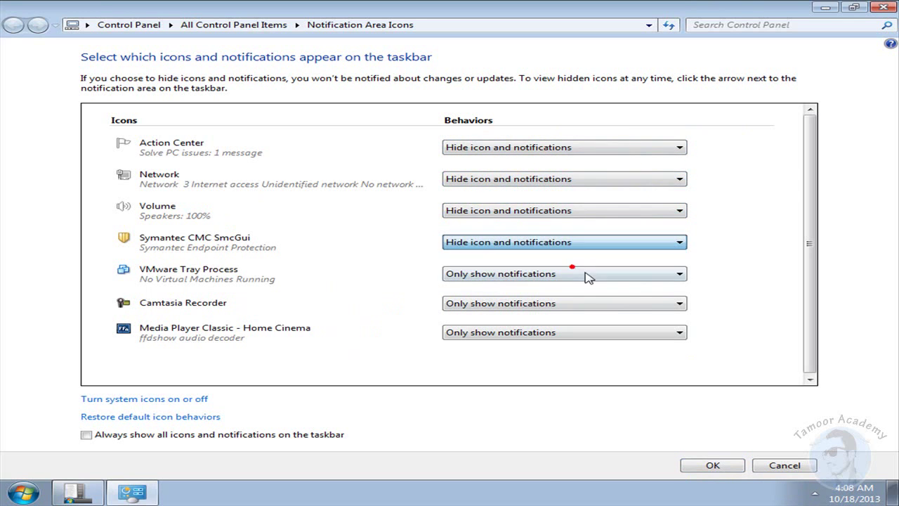
{"action": "left_click", "coordinate": [667, 274]}
{"action": "left_click", "coordinate": [571, 294]}
{"action": "left_click", "coordinate": [668, 304]}
{"action": "left_click", "coordinate": [562, 327]}
{"action": "left_click", "coordinate": [679, 336]}
{"action": "left_click", "coordinate": [597, 354]}
{"action": "left_click", "coordinate": [804, 269]}
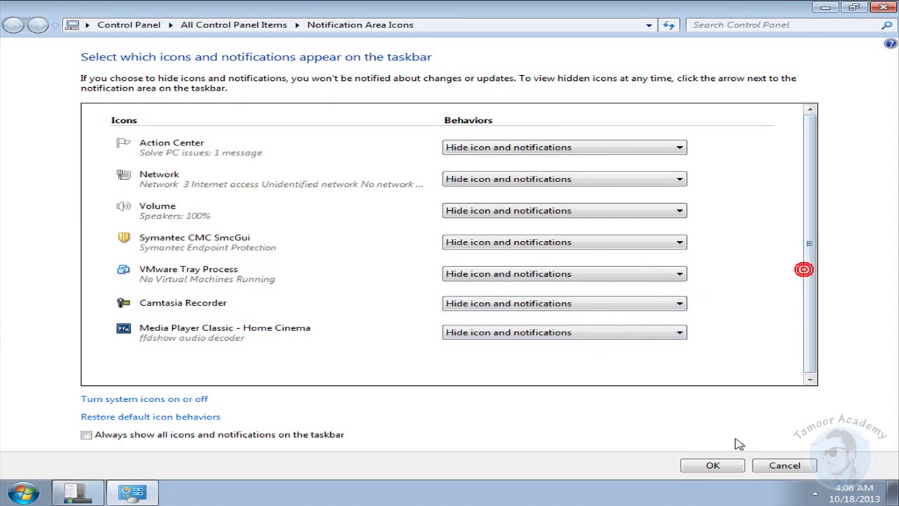
{"action": "left_click", "coordinate": [712, 465]}
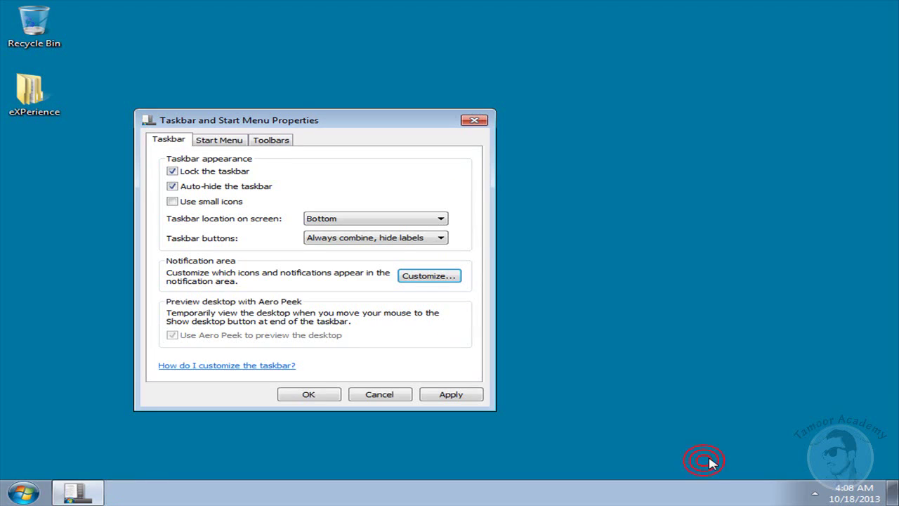
Step: Confirm the taskbar properties and refresh the desktop
{"action": "left_click", "coordinate": [309, 394]}
{"action": "right_click", "coordinate": [373, 133]}
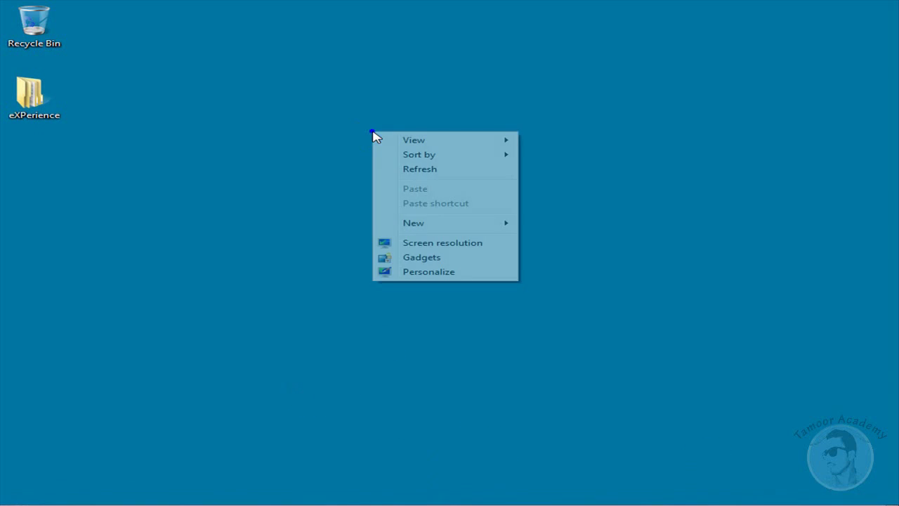
{"action": "left_click", "coordinate": [407, 174]}
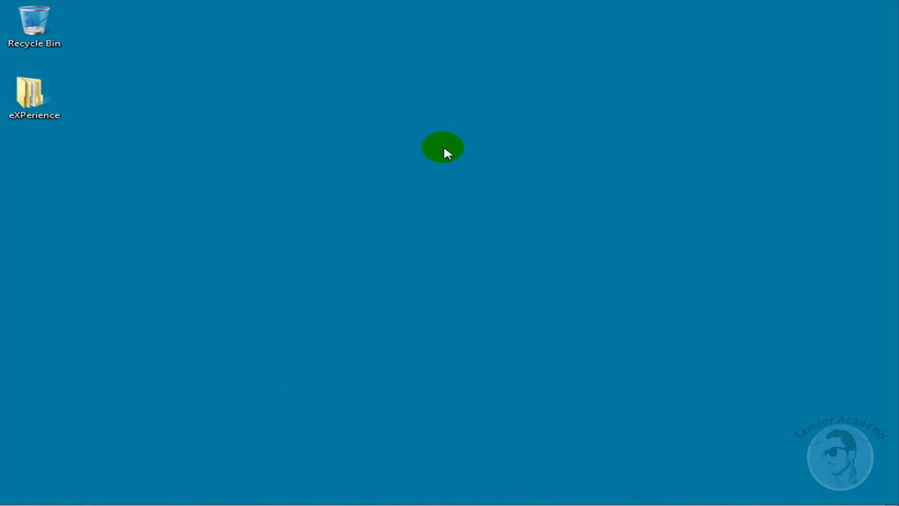
Step: Reveal the auto-hidden taskbar and check the programs listed in the Start menu
{"action": "mouse_move", "coordinate": [216, 498]}
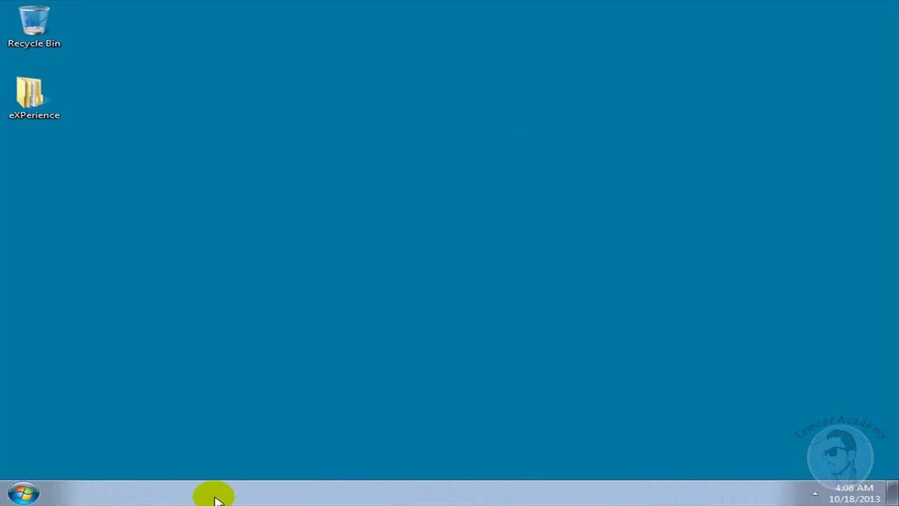
{"action": "left_click", "coordinate": [25, 494]}
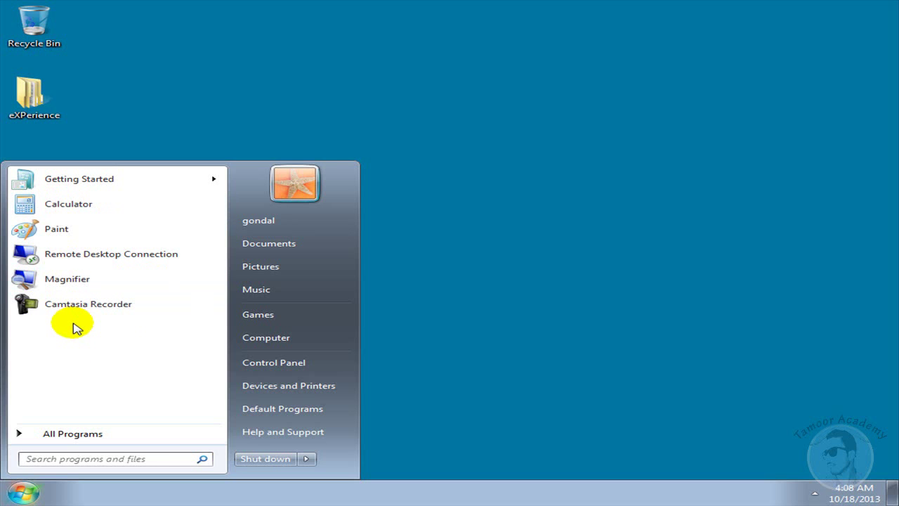
{"action": "left_click", "coordinate": [617, 345]}
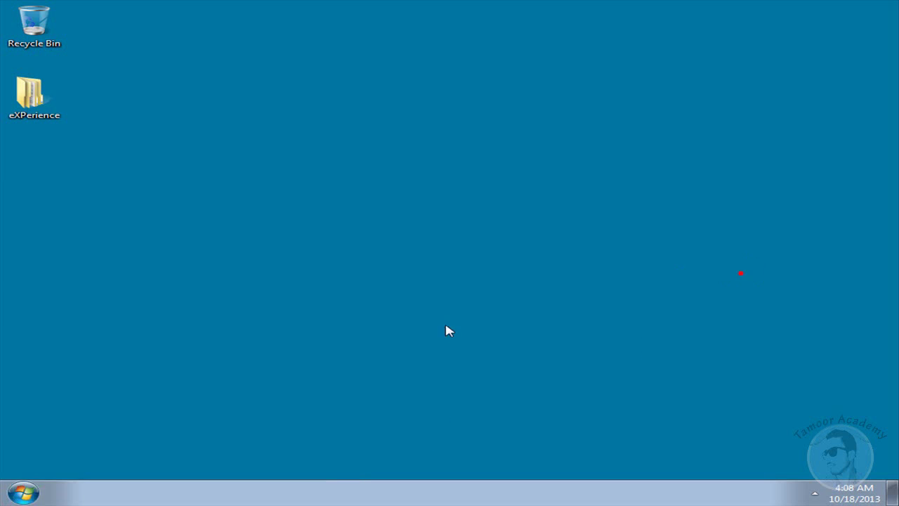
Step: Remove Camtasia Recorder, Magnifier and Remote Desktop Connection from the Start menu's program list
{"action": "left_click", "coordinate": [11, 491]}
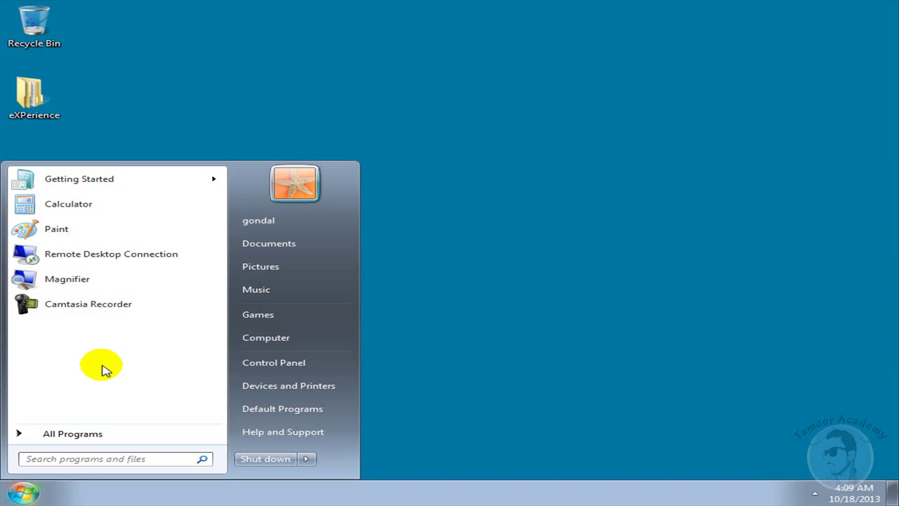
{"action": "right_click", "coordinate": [98, 307]}
{"action": "left_click", "coordinate": [132, 373]}
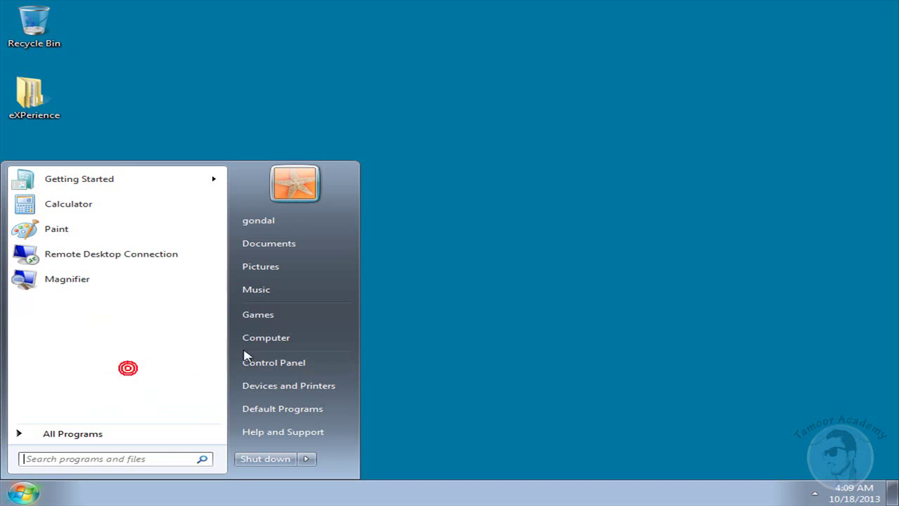
{"action": "right_click", "coordinate": [74, 282]}
{"action": "left_click", "coordinate": [143, 359]}
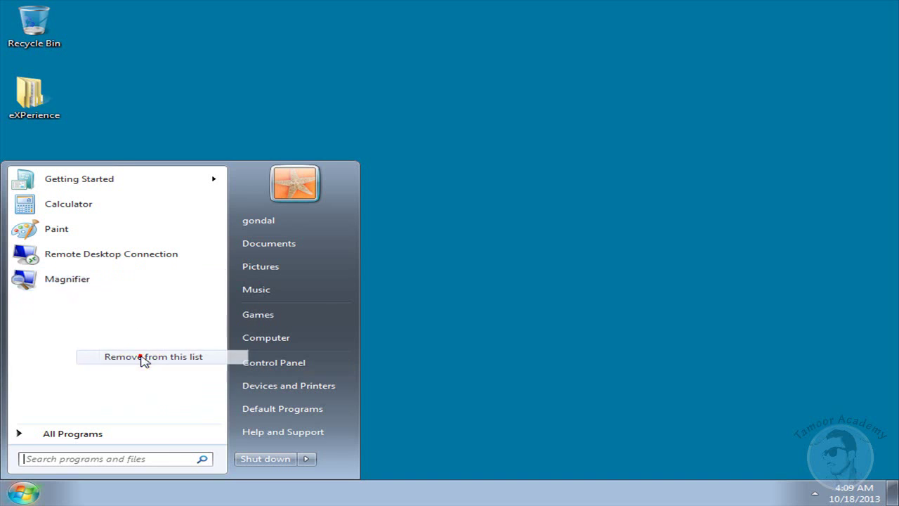
{"action": "right_click", "coordinate": [92, 258]}
{"action": "left_click", "coordinate": [143, 336]}
Step: Remove Paint, Calculator and Getting Started from the Start menu's program list
{"action": "right_click", "coordinate": [71, 225]}
{"action": "left_click", "coordinate": [110, 295]}
{"action": "right_click", "coordinate": [65, 201]}
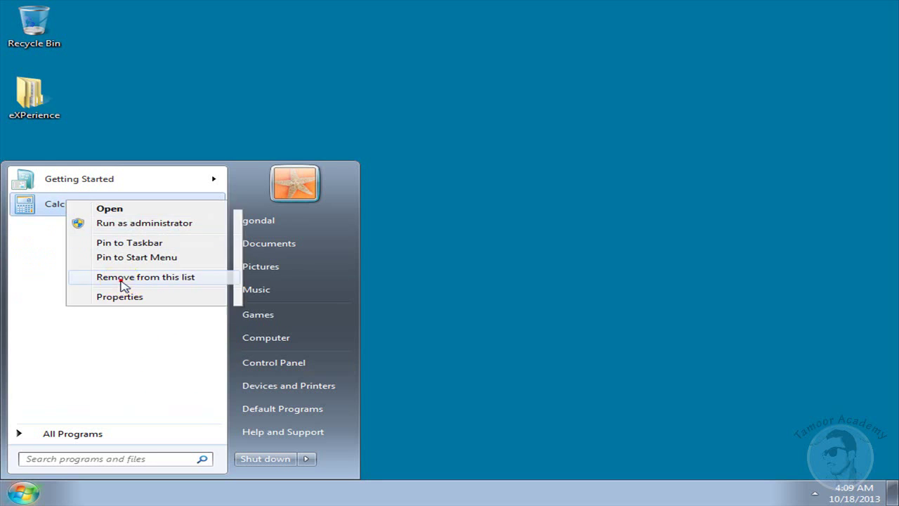
{"action": "left_click", "coordinate": [120, 279]}
{"action": "right_click", "coordinate": [71, 177]}
{"action": "left_click", "coordinate": [135, 258]}
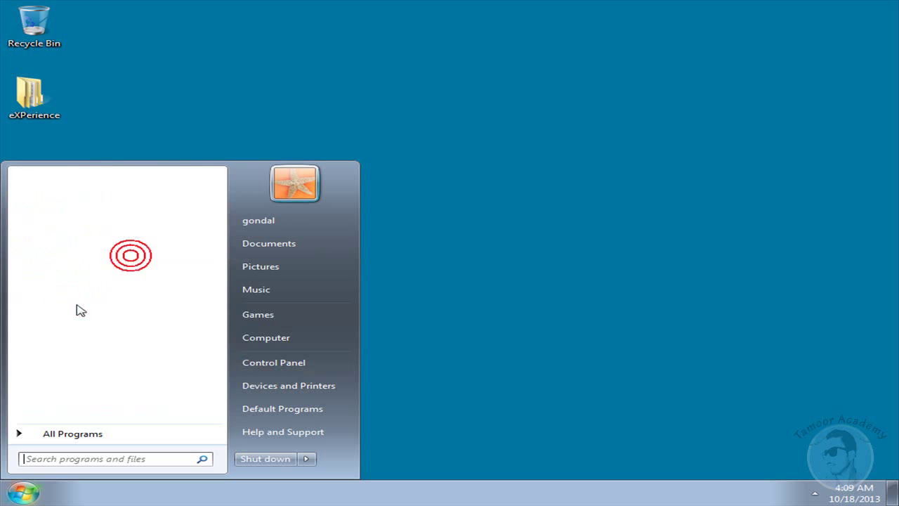
Step: Refresh the desktop and reopen the Start menu to check its program list
{"action": "left_click", "coordinate": [620, 234]}
{"action": "right_click", "coordinate": [331, 141]}
{"action": "left_click", "coordinate": [364, 176]}
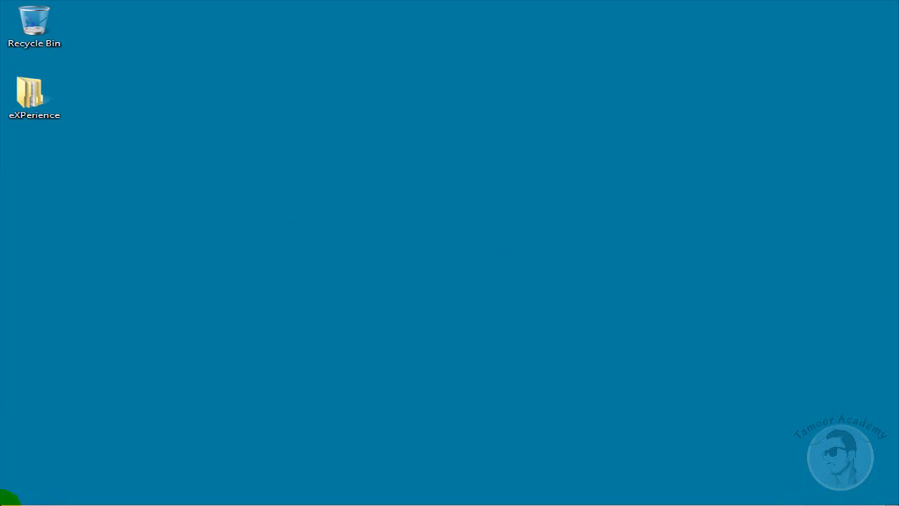
{"action": "left_click", "coordinate": [16, 493]}
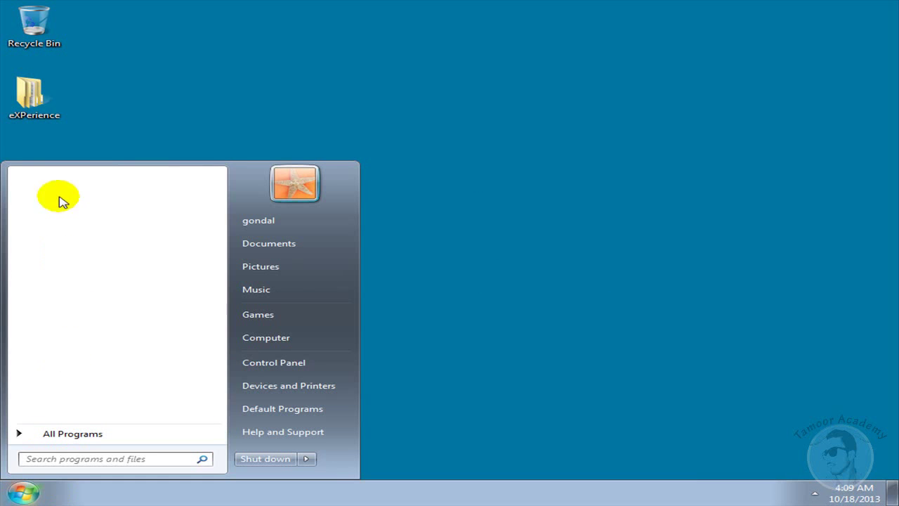
Step: Close the Start menu and refresh the desktop twice
{"action": "left_click", "coordinate": [547, 298]}
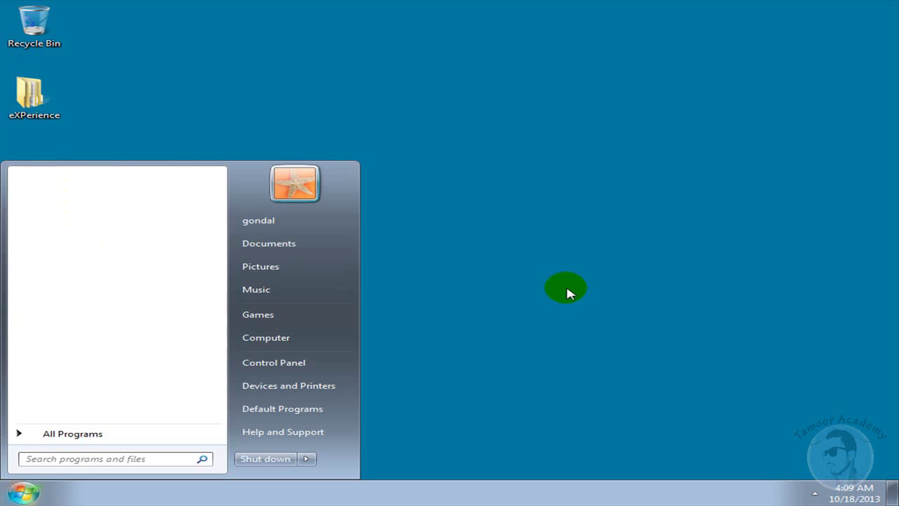
{"action": "right_click", "coordinate": [417, 193]}
{"action": "left_click", "coordinate": [460, 229]}
{"action": "right_click", "coordinate": [375, 171]}
{"action": "left_click", "coordinate": [408, 206]}
Step: Open Control Panel from the Start menu and display all its items as large icons
{"action": "mouse_move", "coordinate": [8, 495]}
{"action": "left_click", "coordinate": [36, 494]}
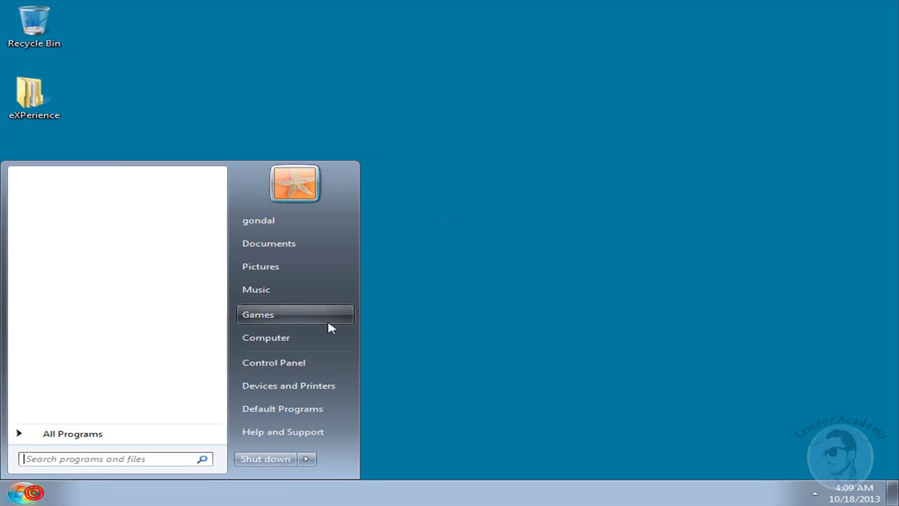
{"action": "left_click", "coordinate": [302, 359]}
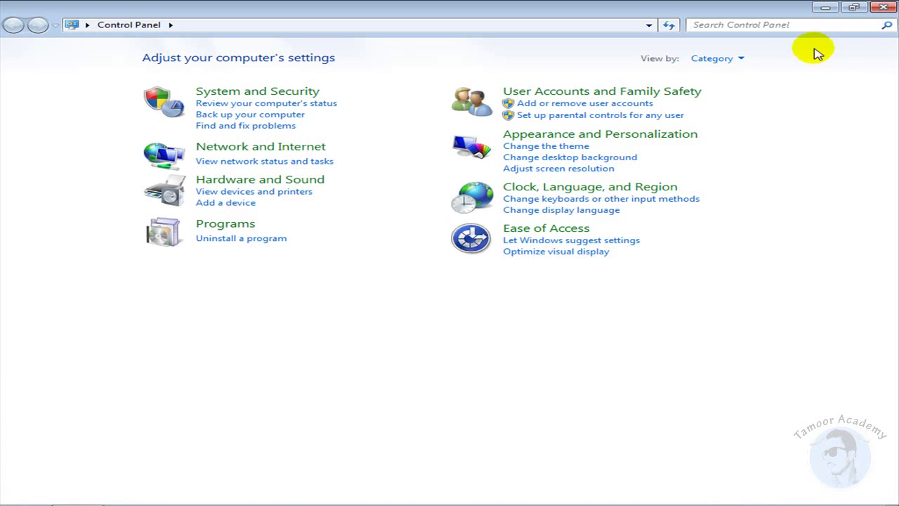
{"action": "left_click", "coordinate": [737, 57]}
{"action": "left_click", "coordinate": [741, 94]}
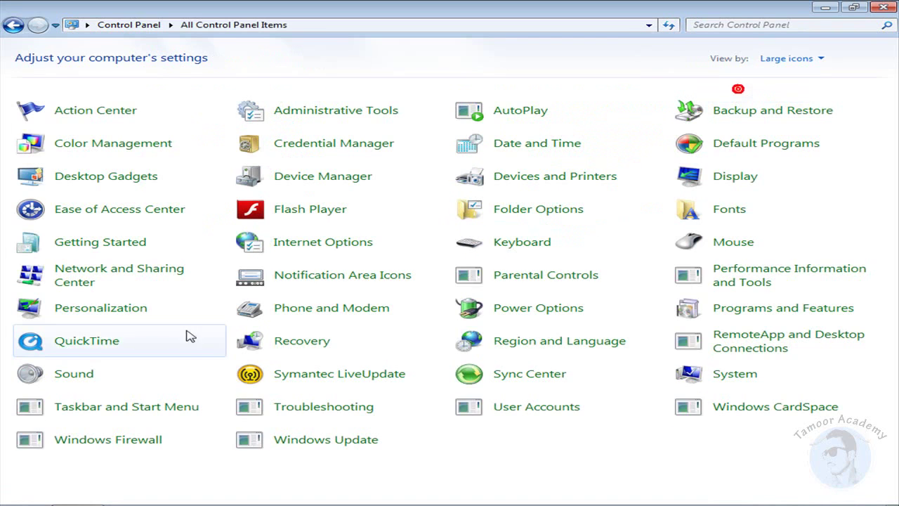
Step: Turn off the Windows Backup messages in Action Center, close Control Panel and refresh the desktop
{"action": "left_click", "coordinate": [88, 121]}
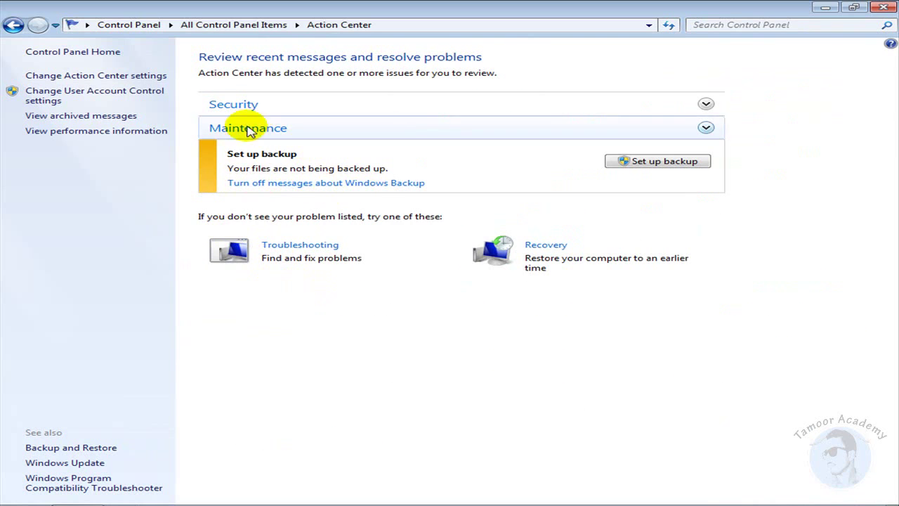
{"action": "left_click", "coordinate": [303, 184]}
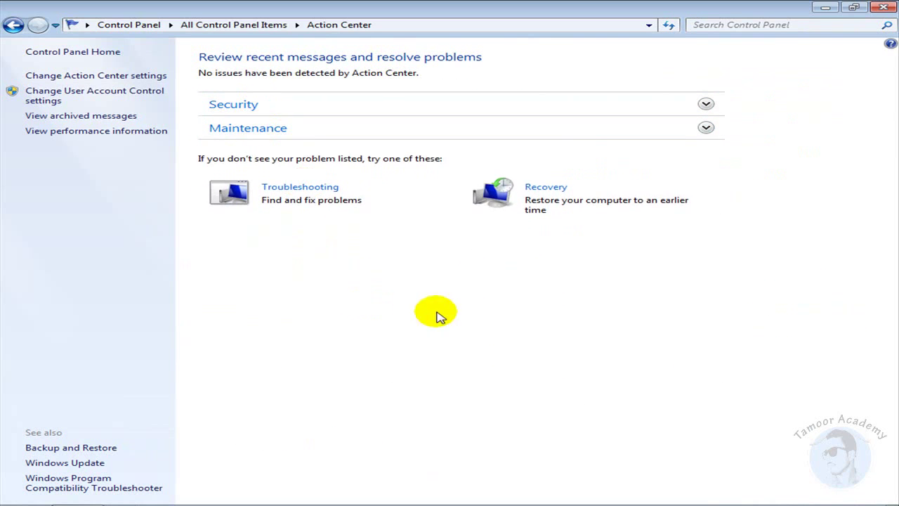
{"action": "left_click", "coordinate": [883, 7]}
{"action": "right_click", "coordinate": [380, 136]}
{"action": "left_click", "coordinate": [400, 174]}
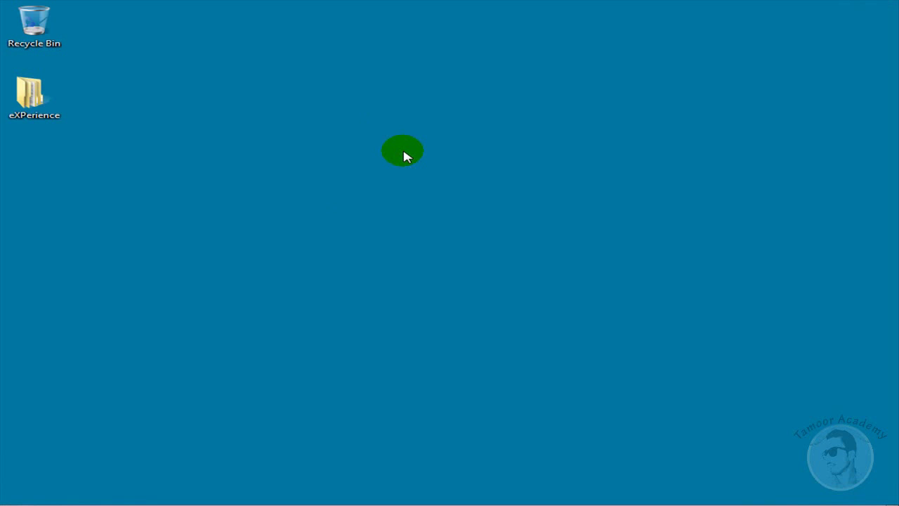
Step: Set the display to its recommended 1024 × 768 resolution in the screen resolution settings and confirm
{"action": "right_click", "coordinate": [385, 117]}
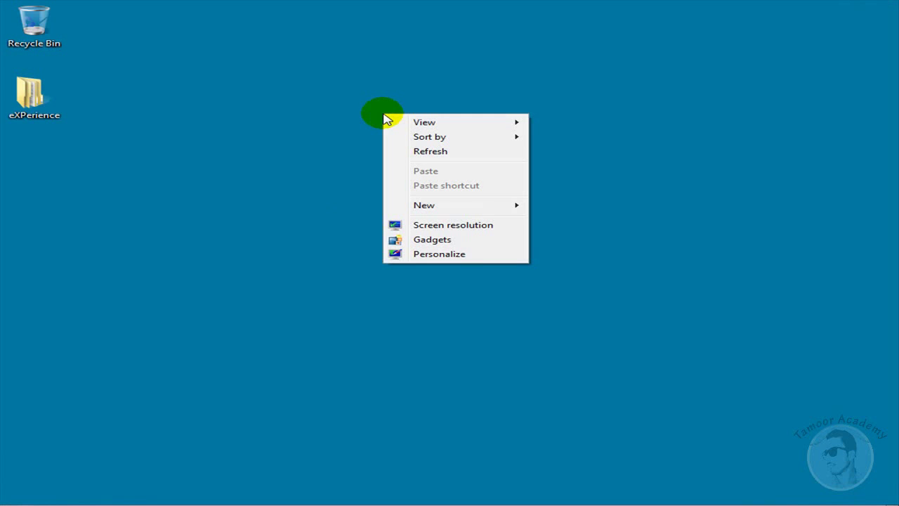
{"action": "left_click", "coordinate": [456, 228]}
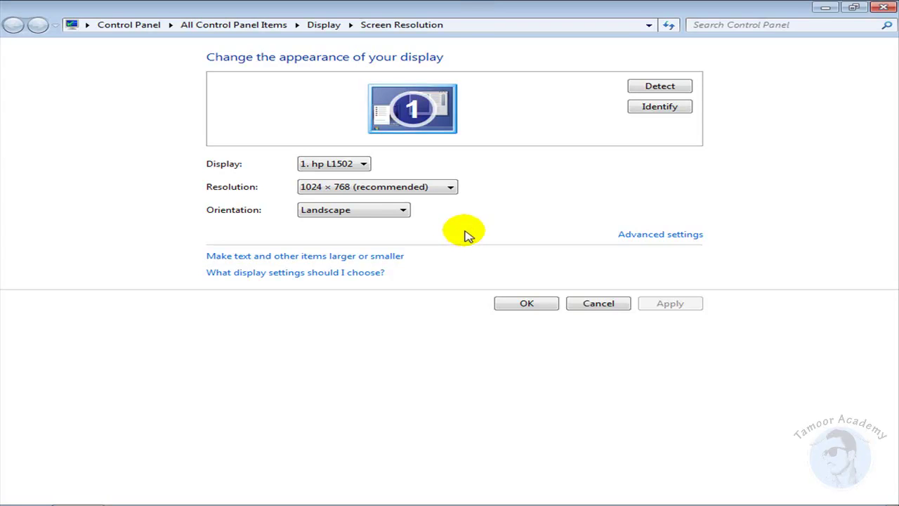
{"action": "left_click", "coordinate": [826, 7]}
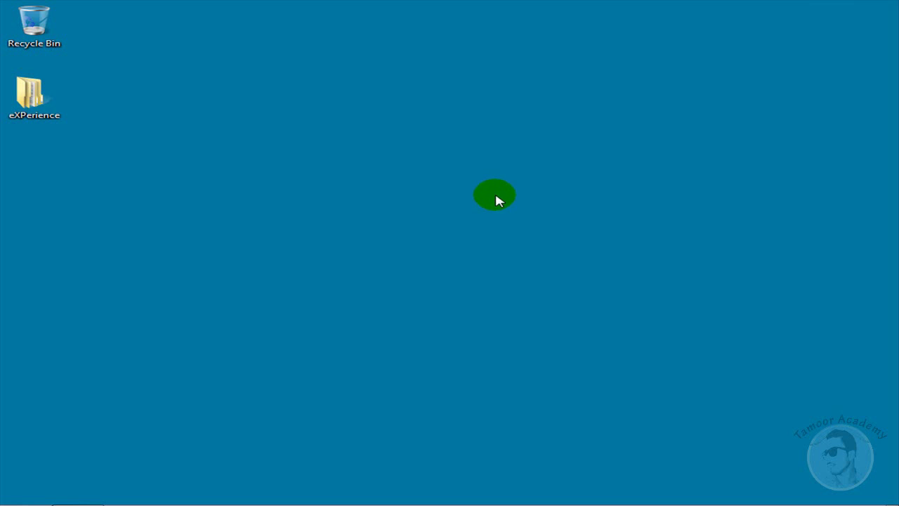
{"action": "left_click", "coordinate": [83, 494]}
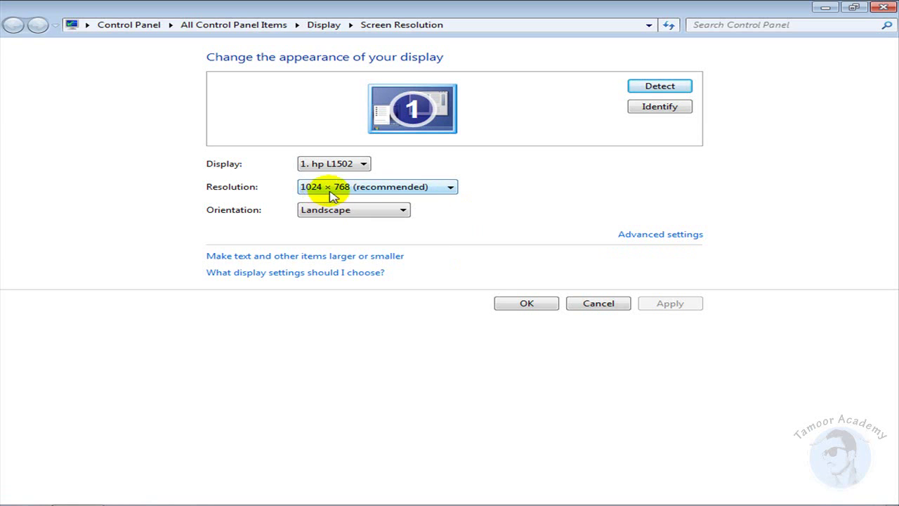
{"action": "left_click", "coordinate": [449, 190]}
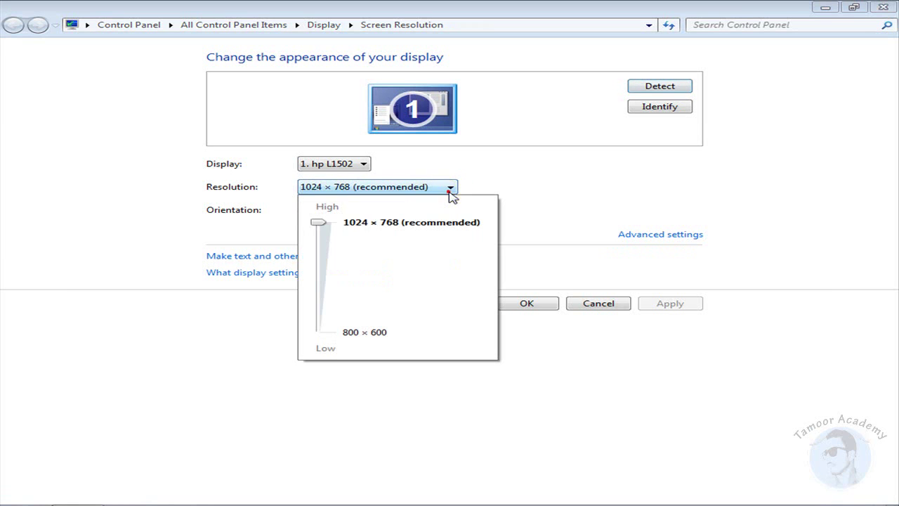
{"action": "left_click", "coordinate": [321, 223]}
{"action": "left_click_drag", "start_coordinate": [322, 268], "coordinate": [333, 238]}
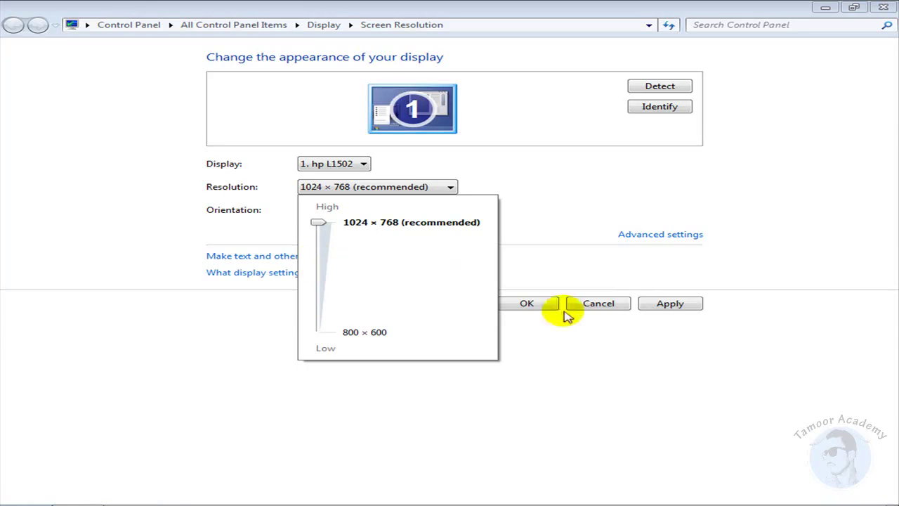
{"action": "key", "text": "Up"}
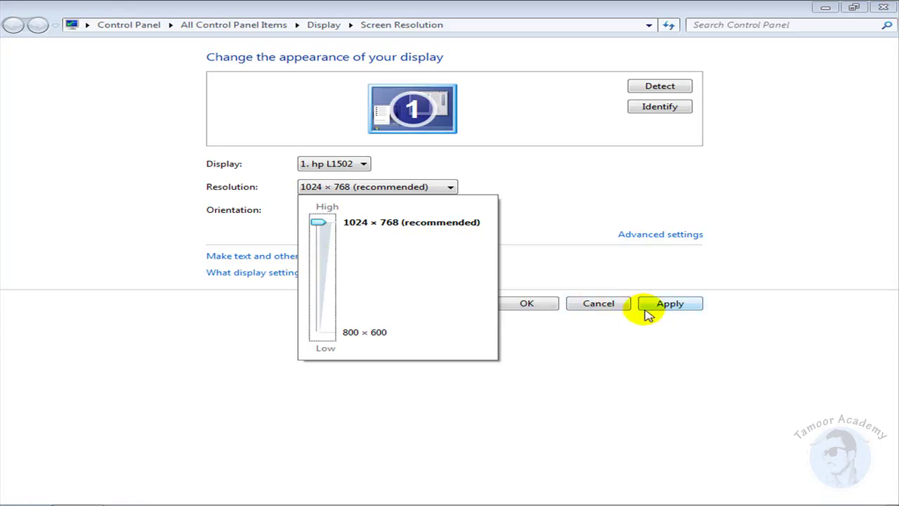
{"action": "left_click", "coordinate": [319, 222]}
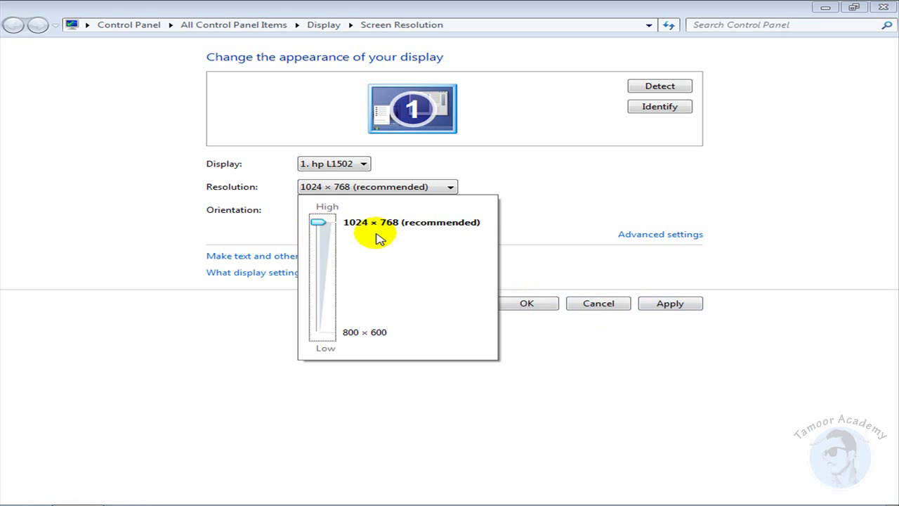
{"action": "left_click", "coordinate": [549, 184]}
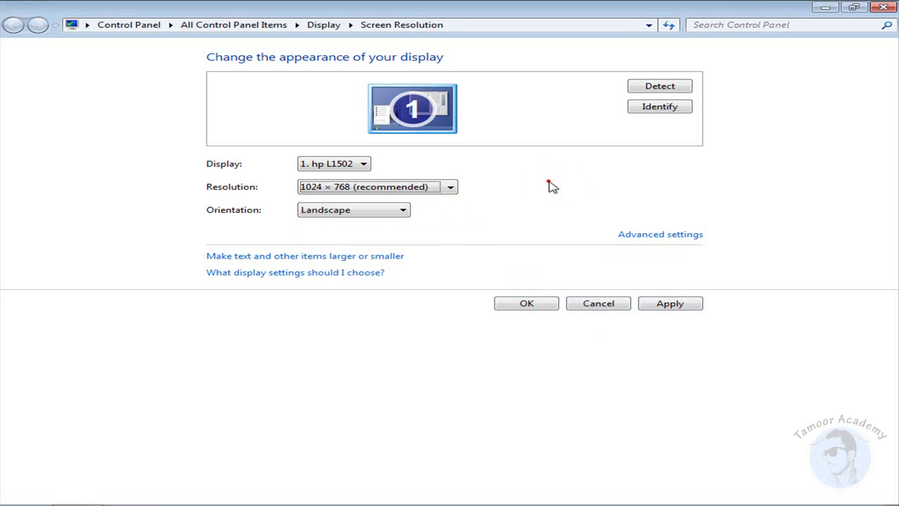
{"action": "left_click", "coordinate": [518, 304]}
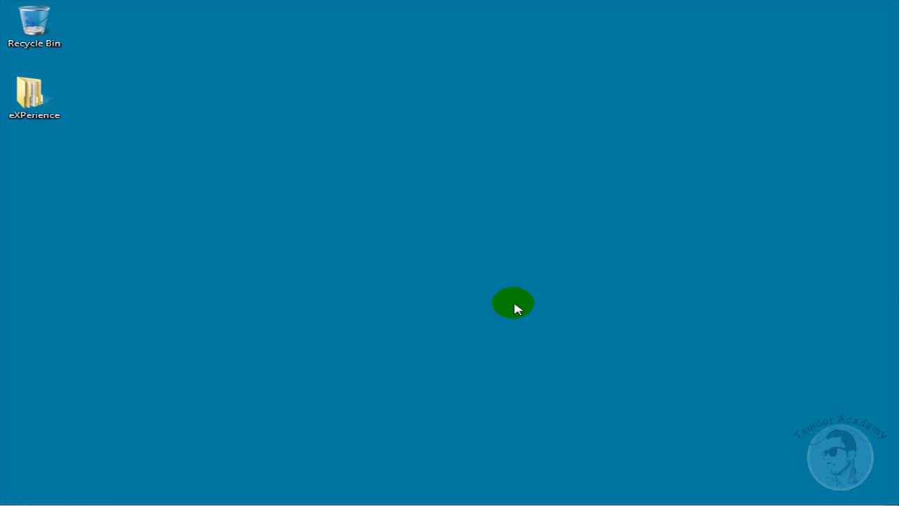
Step: Refresh the desktop, open the eXPerience folder to view it, and close its window
{"action": "right_click", "coordinate": [282, 162]}
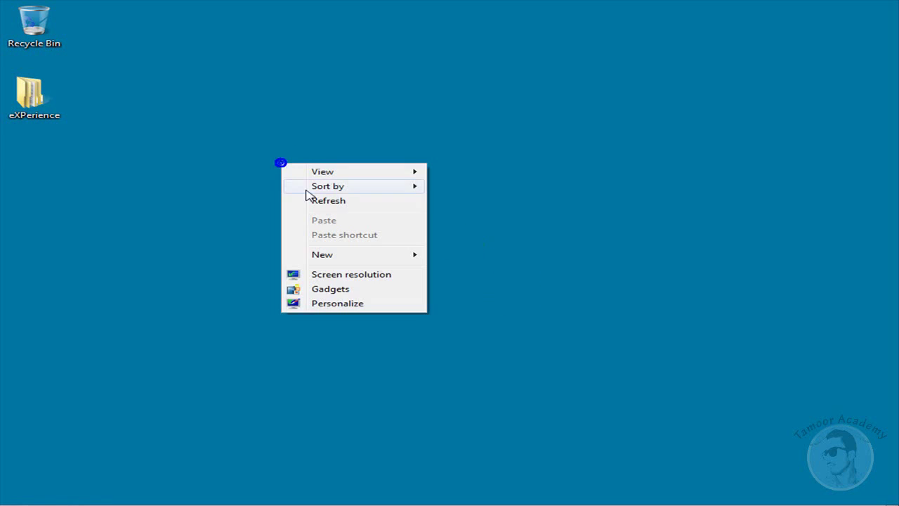
{"action": "left_click", "coordinate": [312, 200]}
{"action": "left_click", "coordinate": [309, 192]}
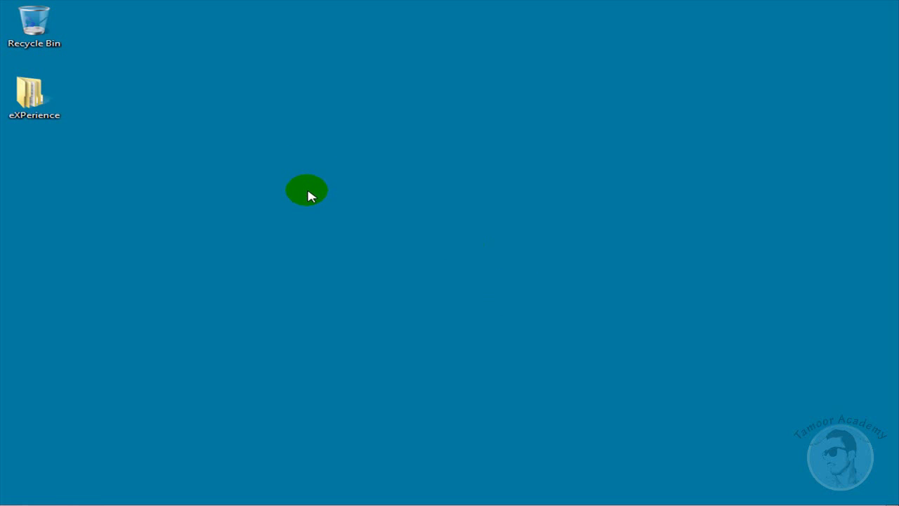
{"action": "left_click", "coordinate": [27, 106]}
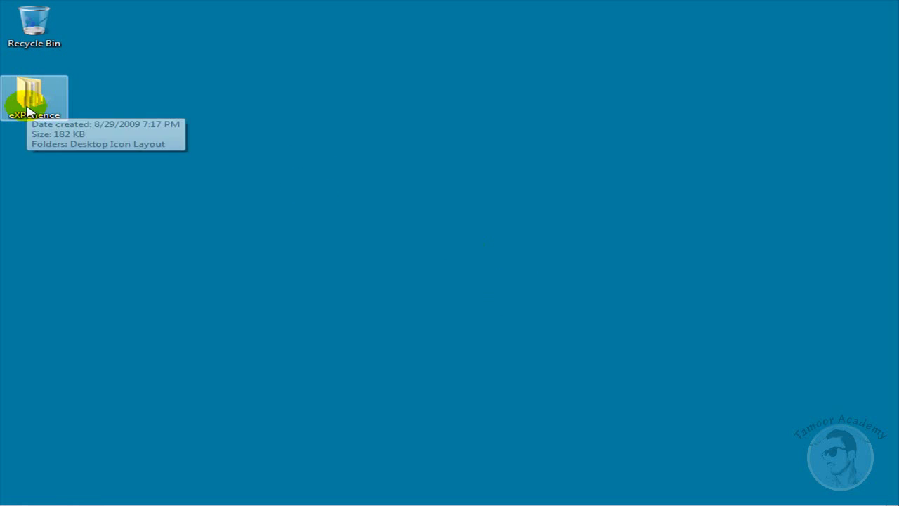
{"action": "double_click", "coordinate": [30, 90]}
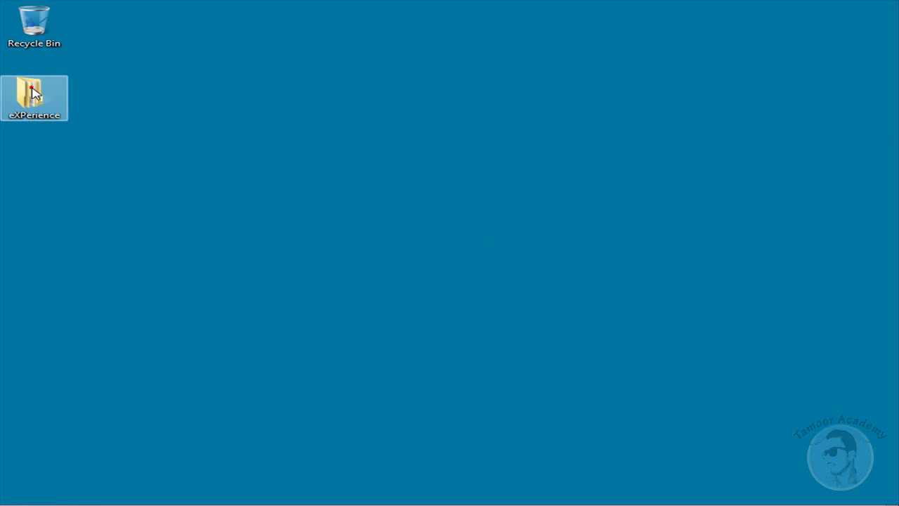
{"action": "left_click", "coordinate": [883, 7]}
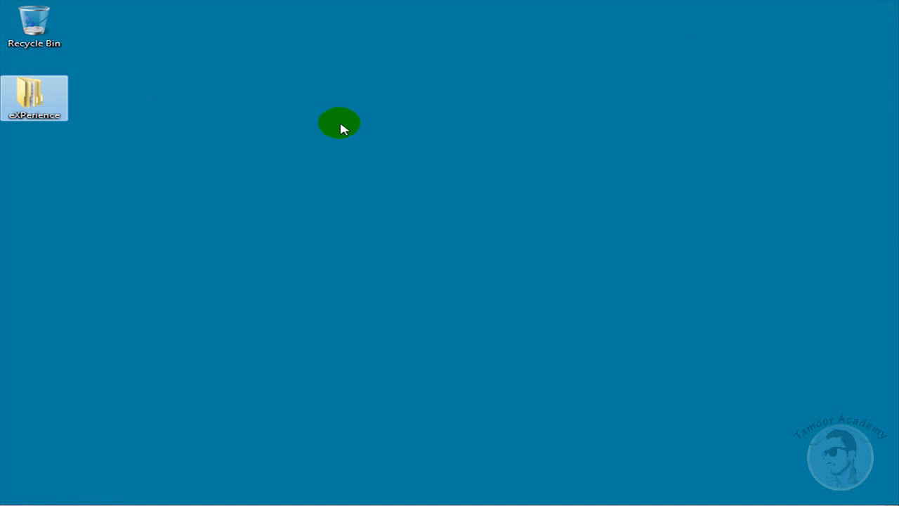
Step: Try to move the eXPerience folder to the Recycle Bin, cancel, and check whether the Recycle Bin can be emptied
{"action": "left_click_drag", "start_coordinate": [32, 98], "coordinate": [34, 27]}
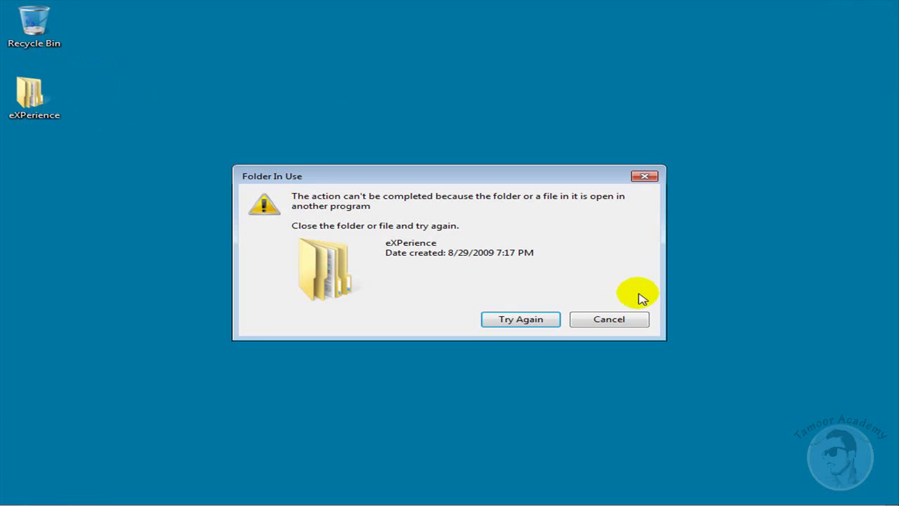
{"action": "left_click", "coordinate": [609, 320]}
{"action": "right_click", "coordinate": [42, 28]}
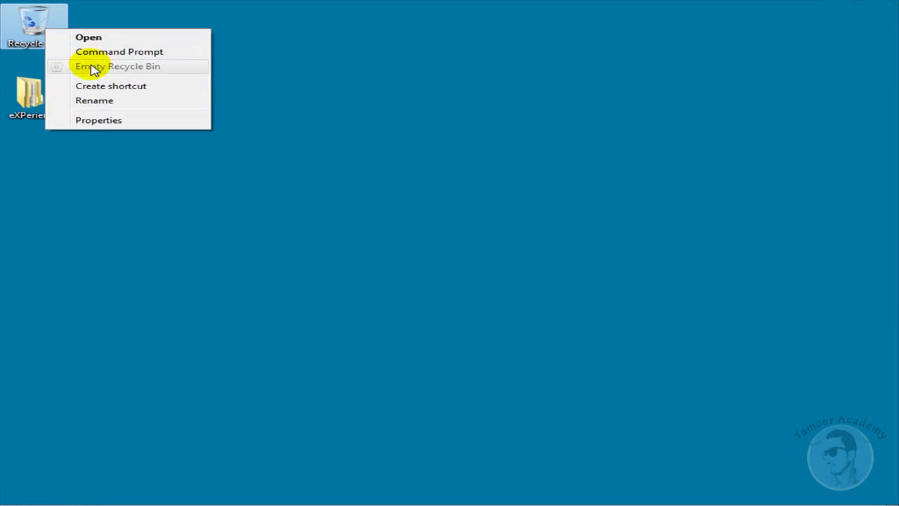
{"action": "left_click", "coordinate": [562, 158]}
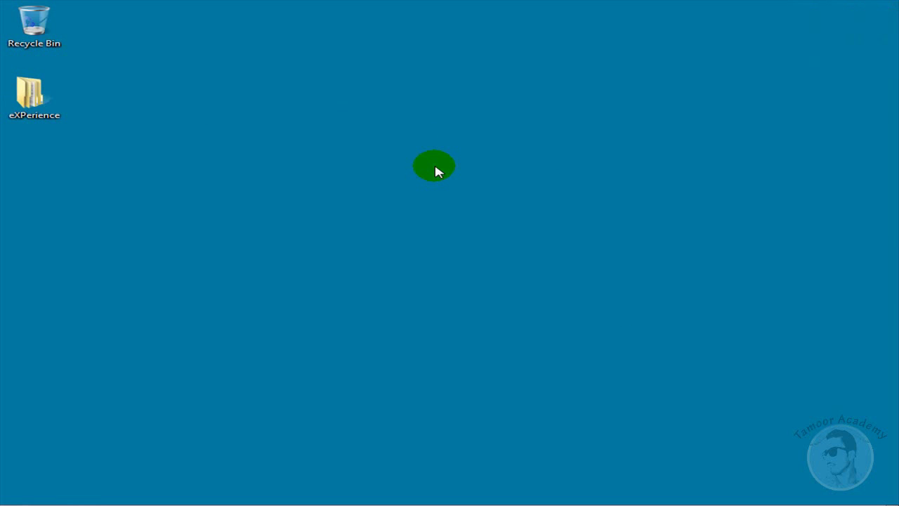